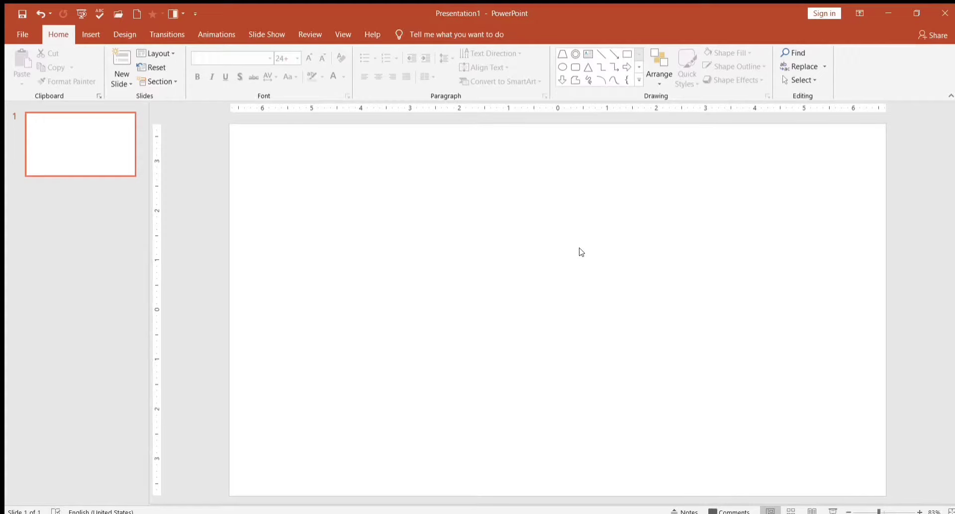
# Step: Give the slide a grey linear gradient background at 270°, light at top and dark at bottom
pyautogui.click(834, 195)
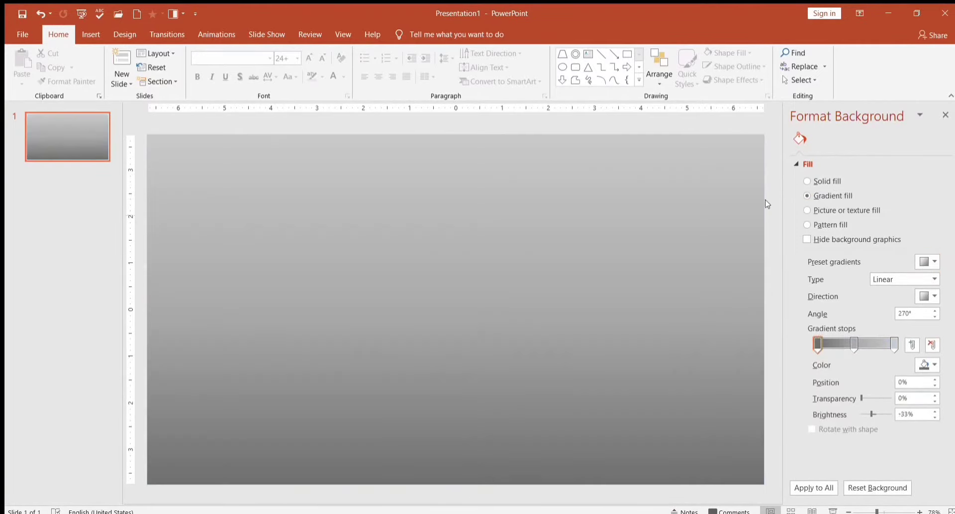
pyautogui.click(945, 115)
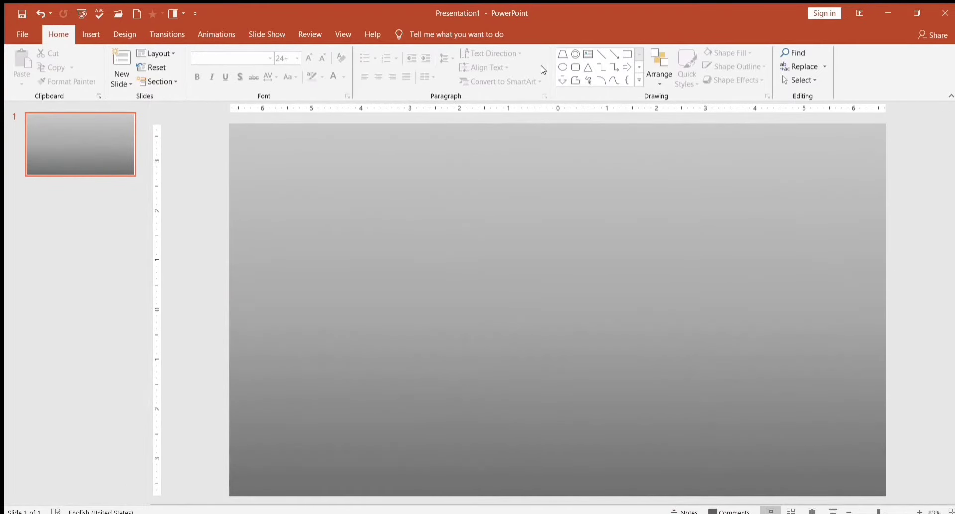
pyautogui.click(576, 54)
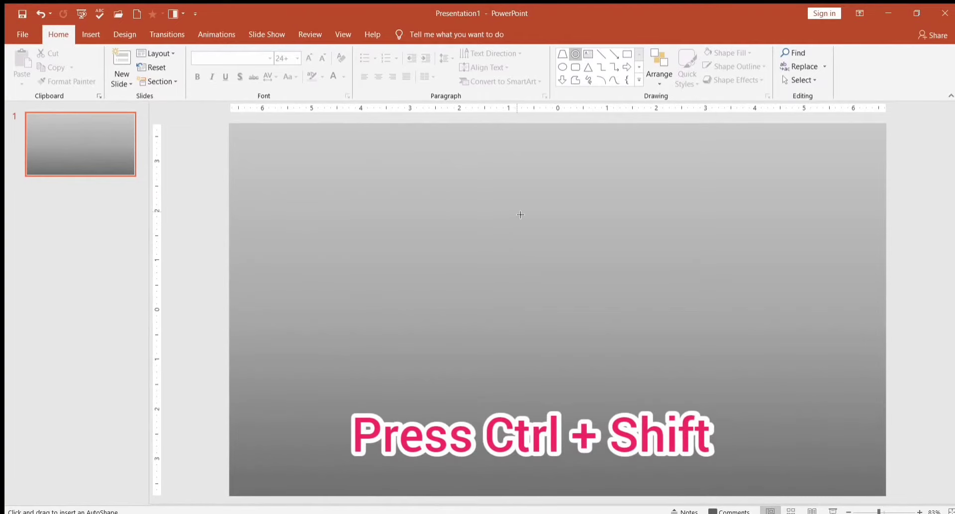
# Step: Draw a 2.42-inch blue donut and position it just up and left of the slide centre
pyautogui.keyDown('ctrl'); pyautogui.keyDown('shift'); pyautogui.moveTo(521, 214); pyautogui.dragTo(575, 272); pyautogui.keyUp('shift'); pyautogui.keyUp('ctrl')
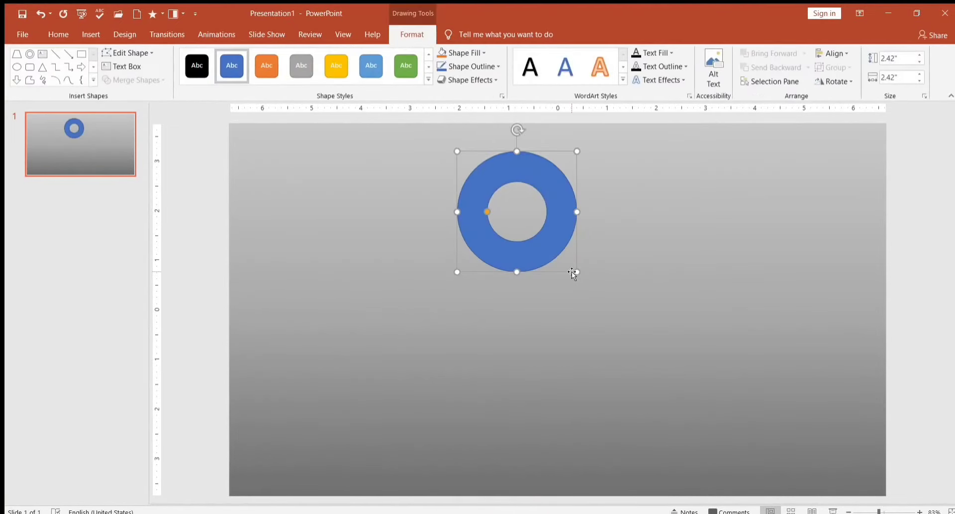
pyautogui.moveTo(501, 163)
pyautogui.mouseDown()
pyautogui.moveTo(519, 219)
pyautogui.moveTo(515, 258)
pyautogui.mouseUp()
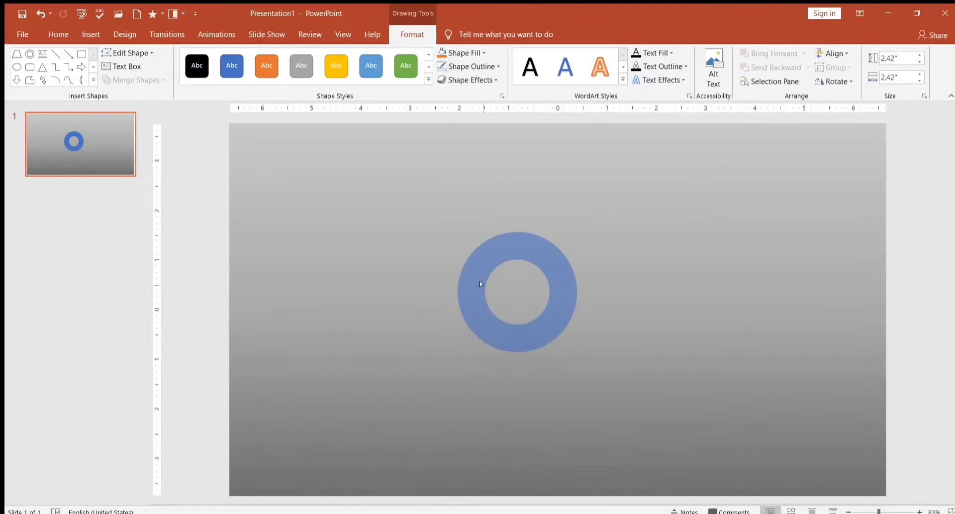
pyautogui.moveTo(480, 284); pyautogui.dragTo(481, 284)
pyautogui.moveTo(577, 294); pyautogui.dragTo(580, 298)
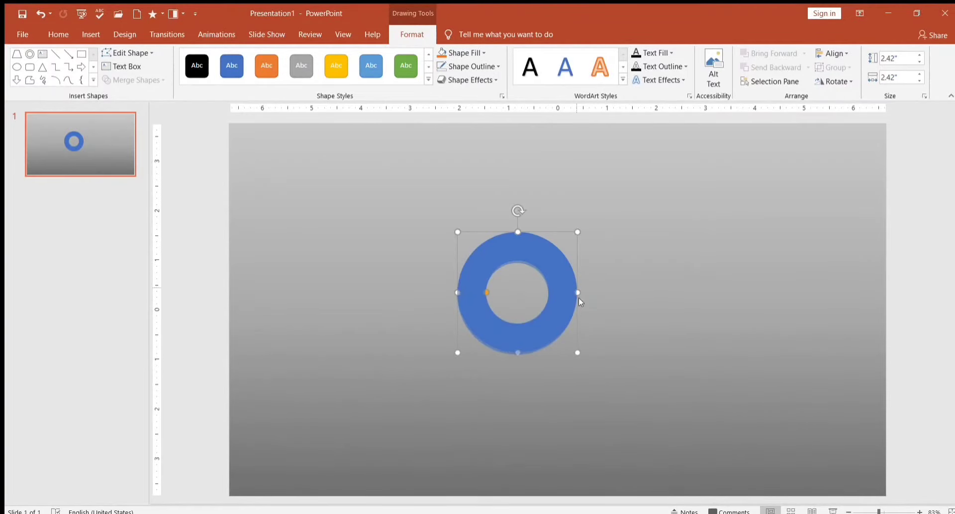
pyautogui.click(720, 226)
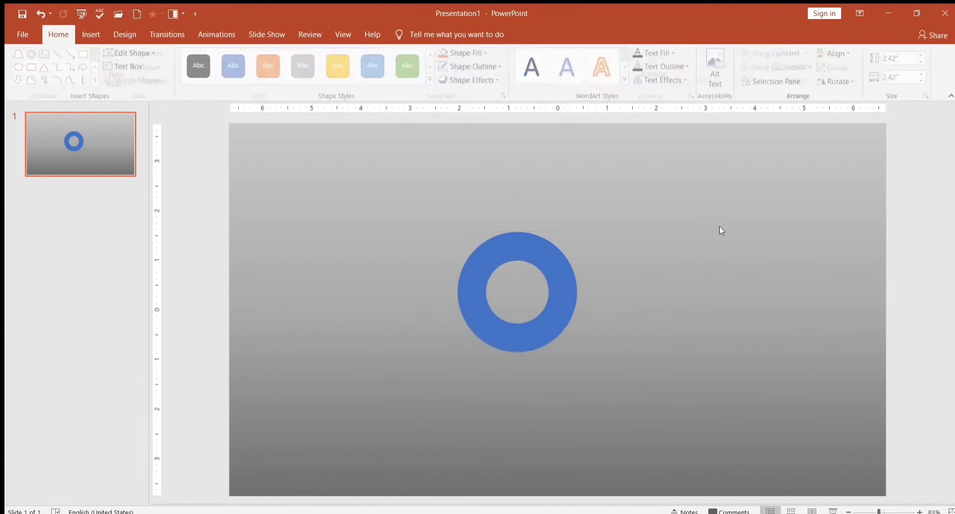
pyautogui.moveTo(551, 256); pyautogui.dragTo(470, 229)
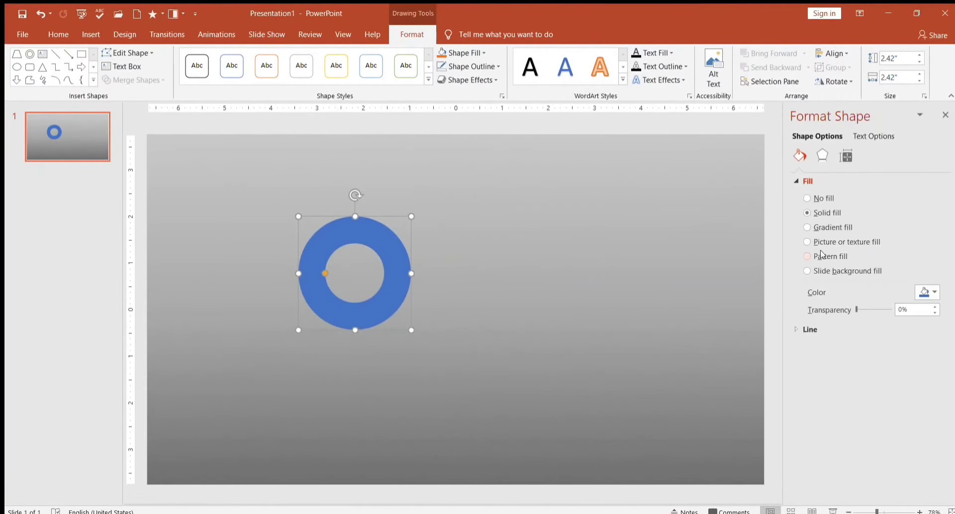
# Step: Set the donut's 3-D rotation Y angle to 295°
pyautogui.click(822, 155)
pyautogui.click(826, 256)
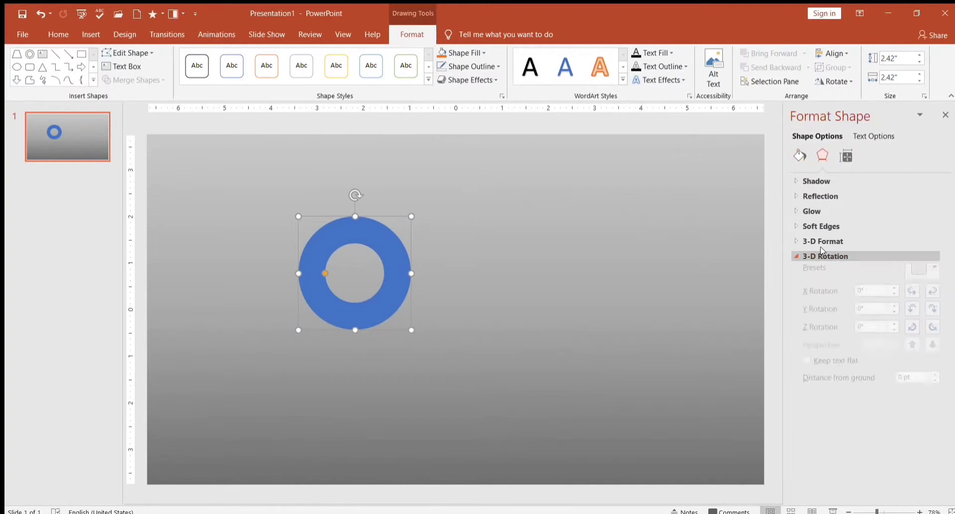
pyautogui.click(933, 316)
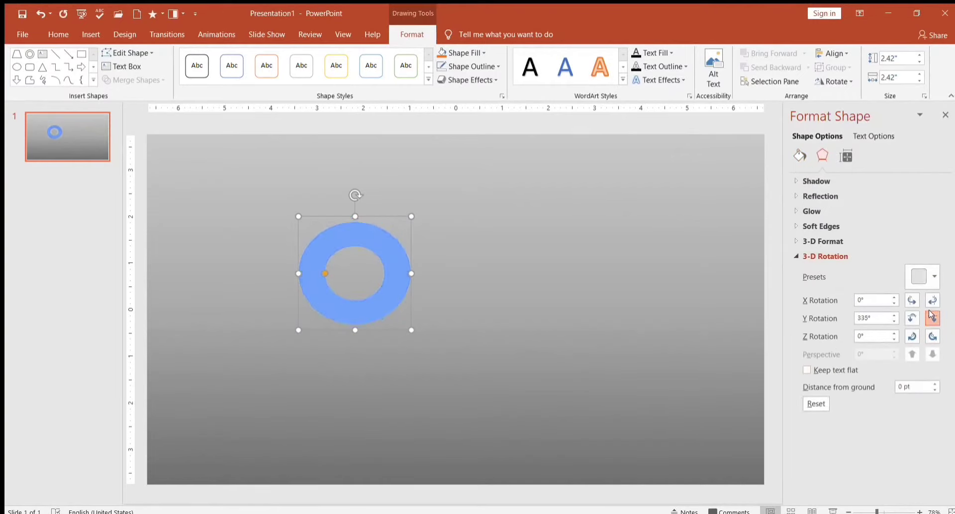
pyautogui.click(932, 317)
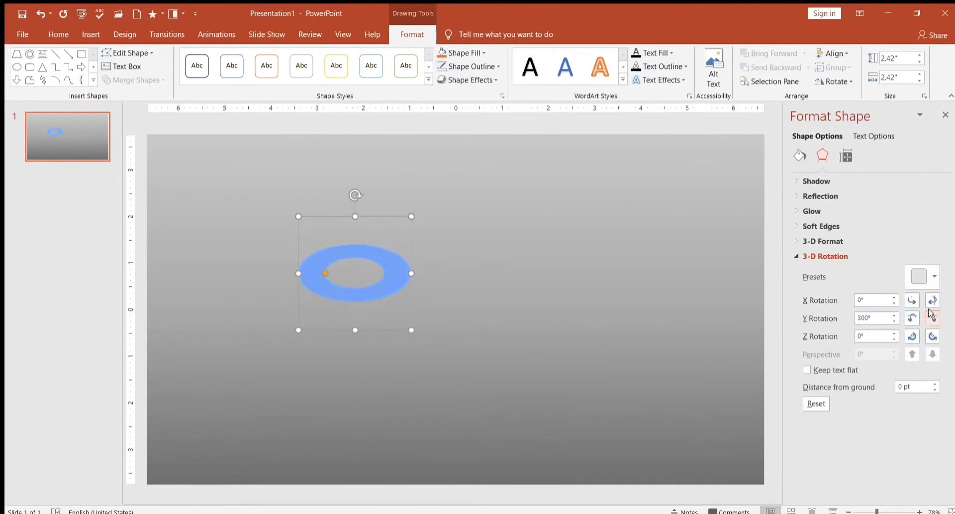
pyautogui.click(931, 317)
pyautogui.click(912, 317)
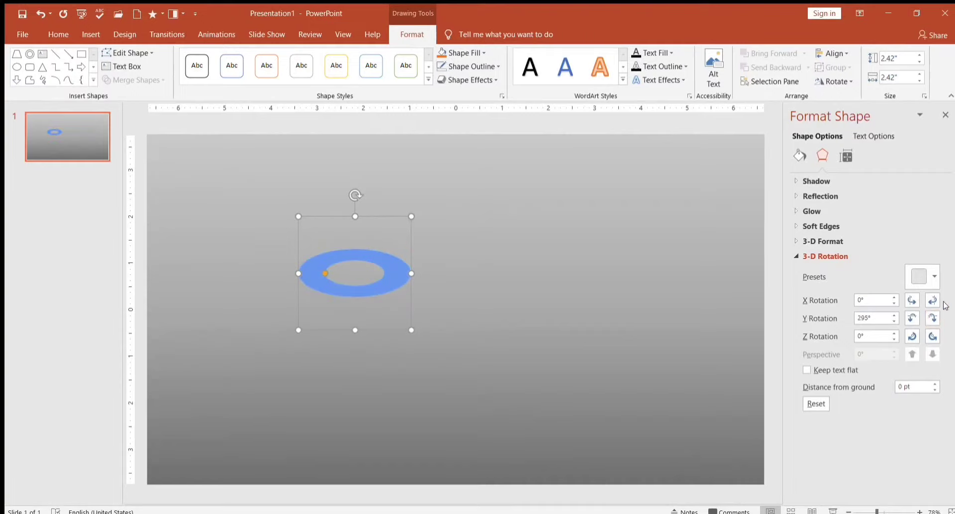
# Step: Give the donut a 3-D depth of 15.5 pt
pyautogui.click(822, 241)
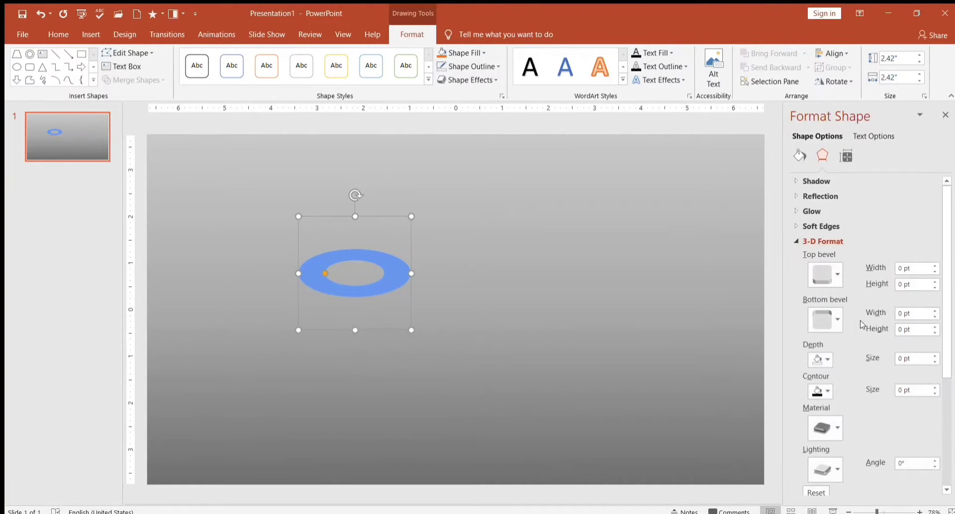
pyautogui.click(935, 355)
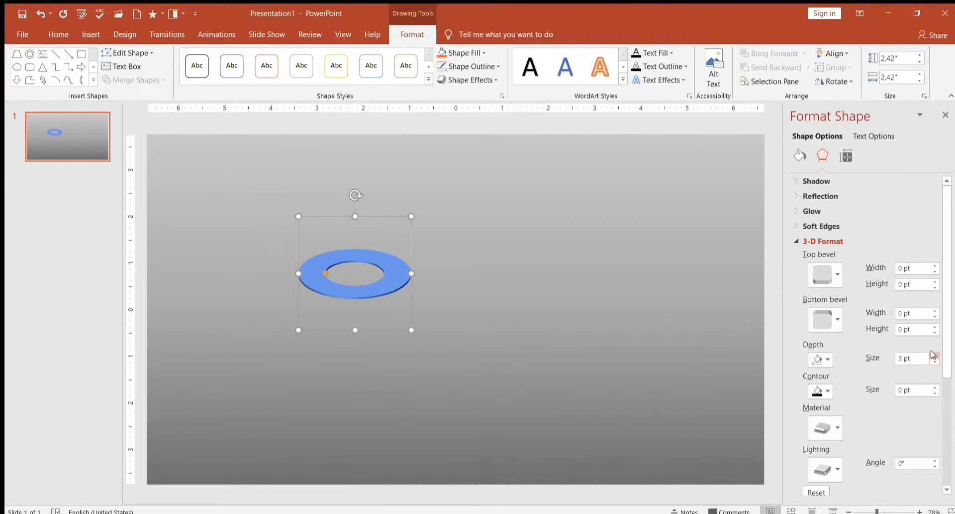
pyautogui.click(935, 356)
pyautogui.click(935, 355)
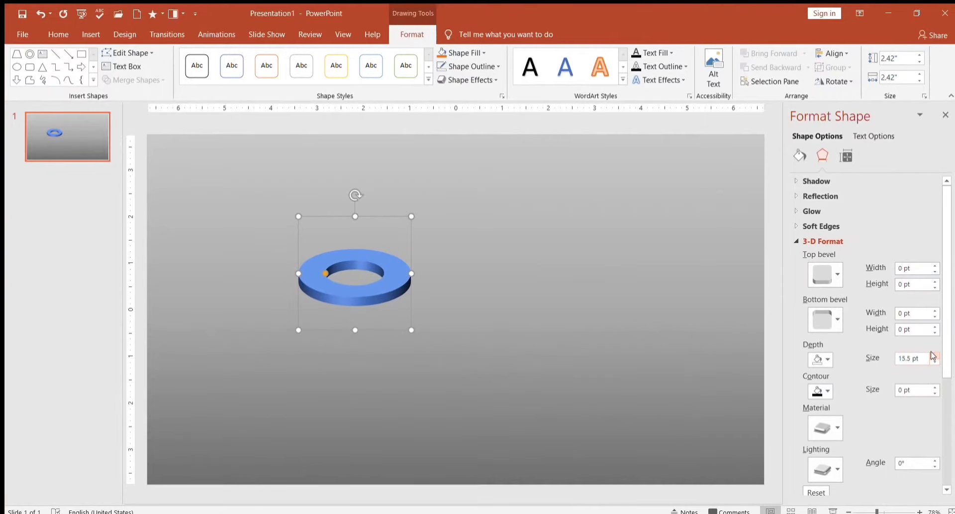
pyautogui.click(946, 115)
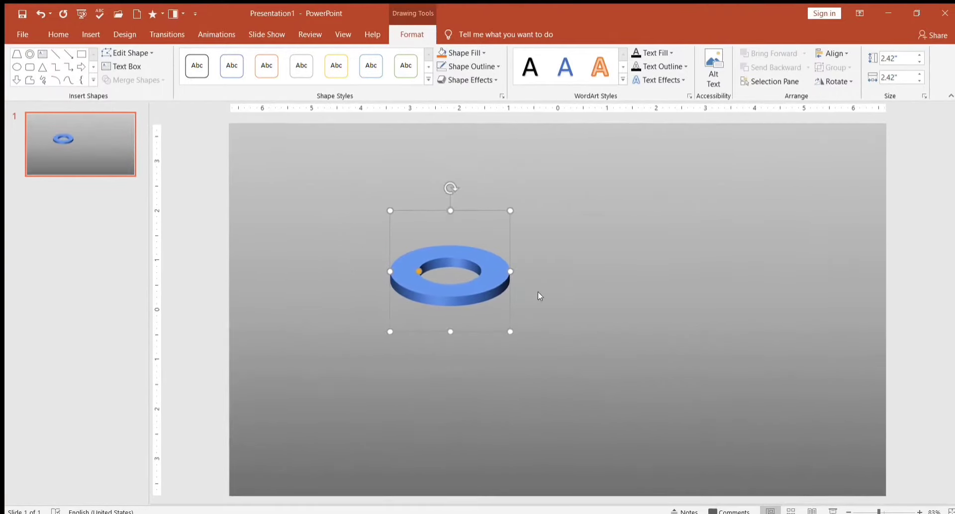
# Step: Move the 3D ring to the lower left of the slide and shrink it slightly
pyautogui.moveTo(497, 289); pyautogui.dragTo(384, 366)
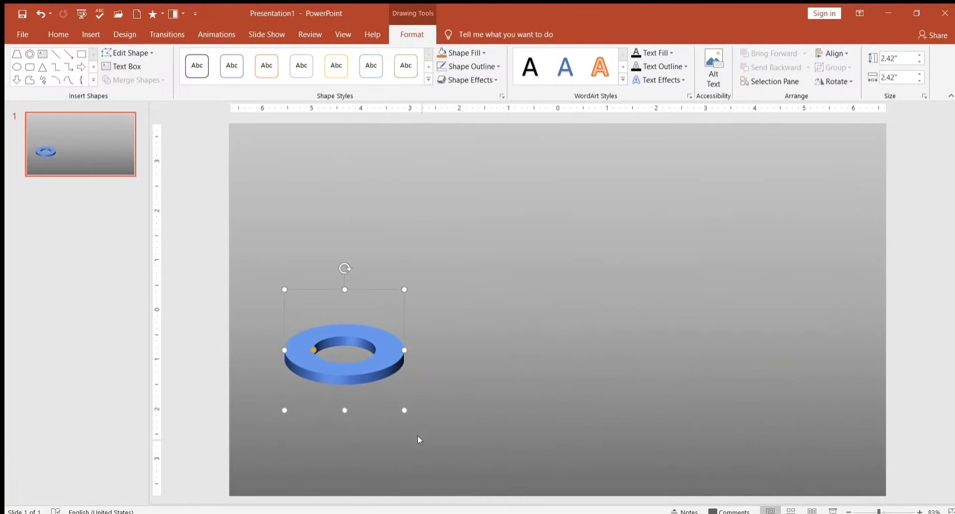
pyautogui.moveTo(408, 412); pyautogui.dragTo(396, 393)
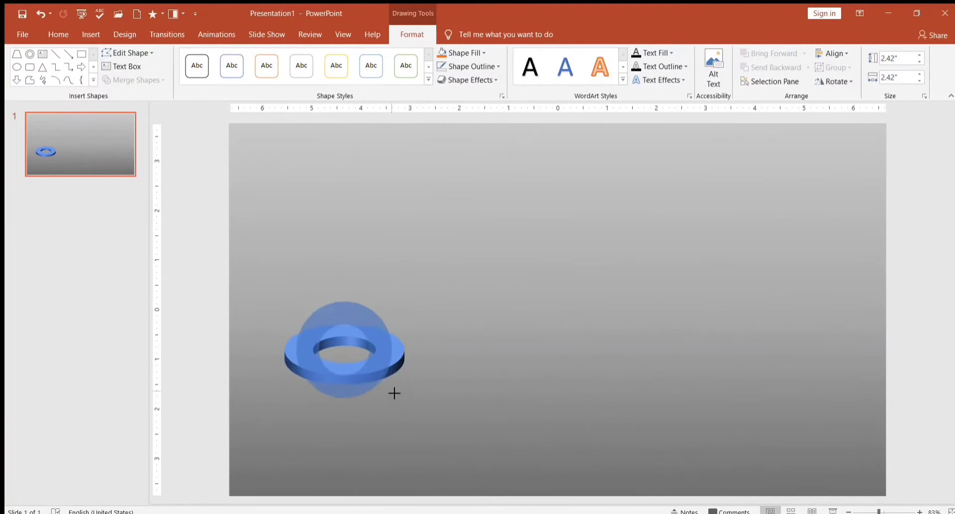
pyautogui.click(326, 318)
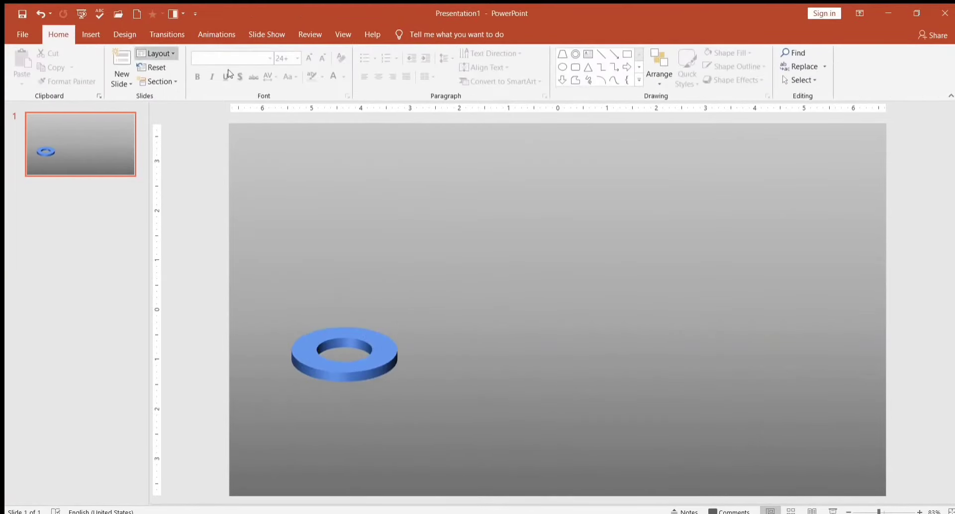
# Step: Draw an oval over the ring's hole, zoom in, then narrow and centre it
pyautogui.click(561, 67)
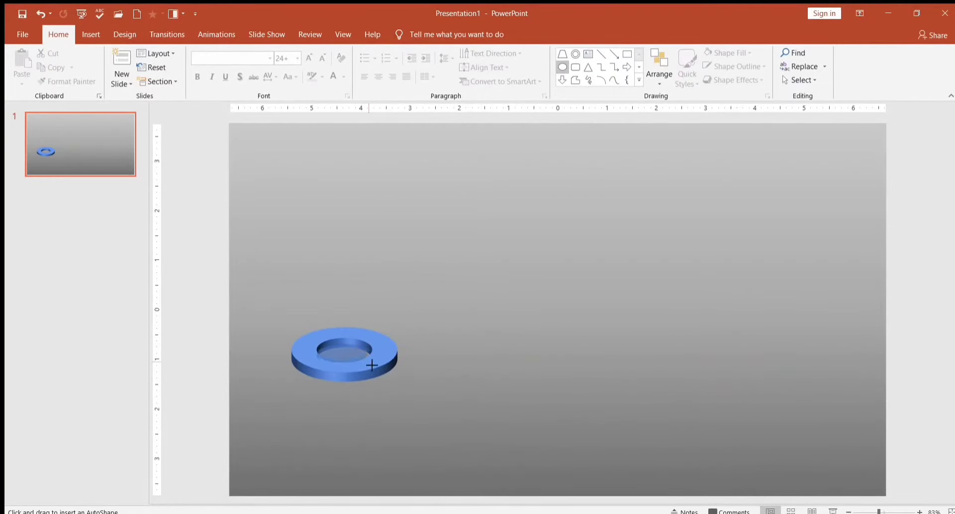
pyautogui.moveTo(320, 347); pyautogui.dragTo(381, 377)
pyautogui.scroll(4, 359, 391)
pyautogui.scroll(10, 329, 392)
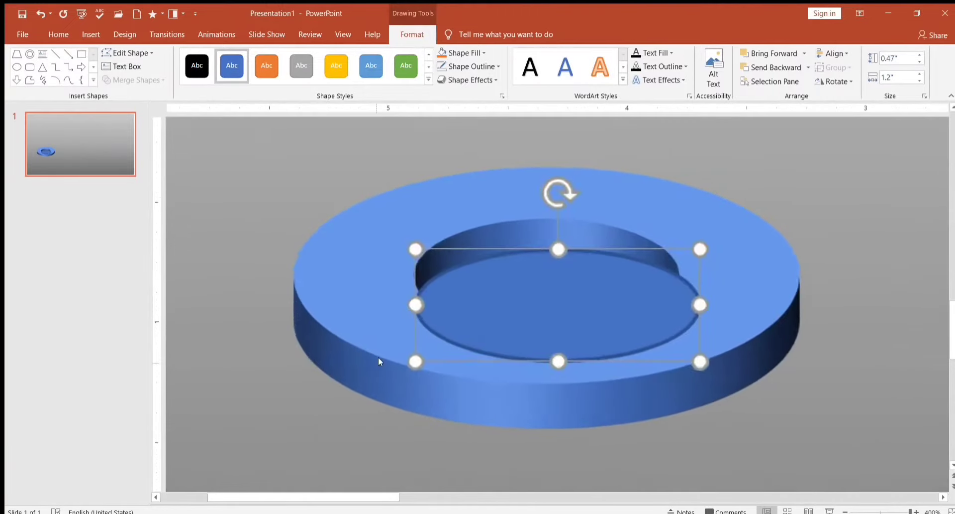
pyautogui.moveTo(542, 299); pyautogui.dragTo(541, 283)
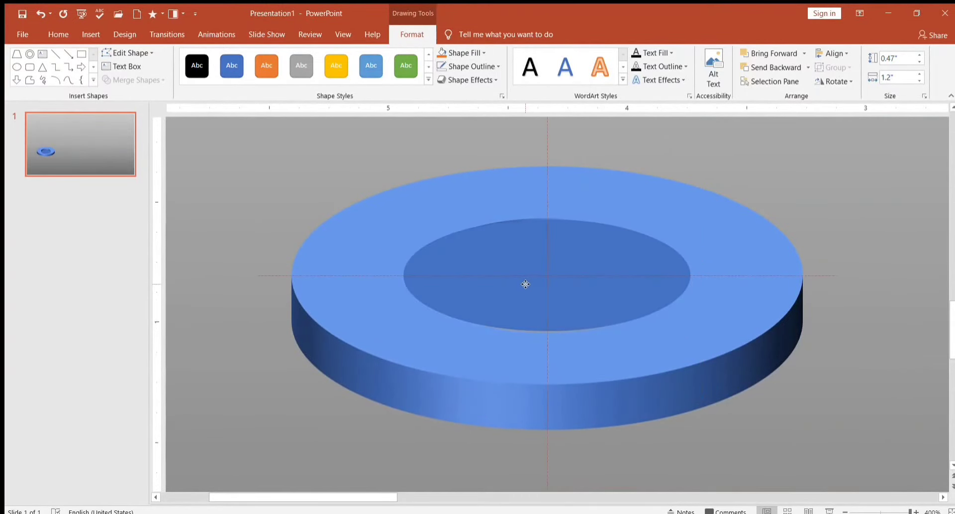
pyautogui.moveTo(535, 284); pyautogui.dragTo(539, 279)
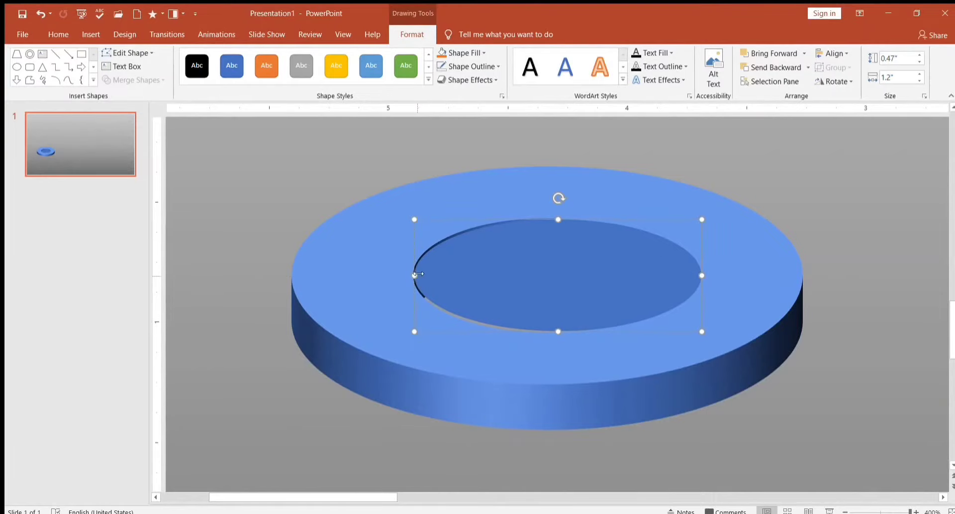
pyautogui.moveTo(418, 273); pyautogui.dragTo(436, 274)
pyautogui.moveTo(533, 277); pyautogui.dragTo(513, 273)
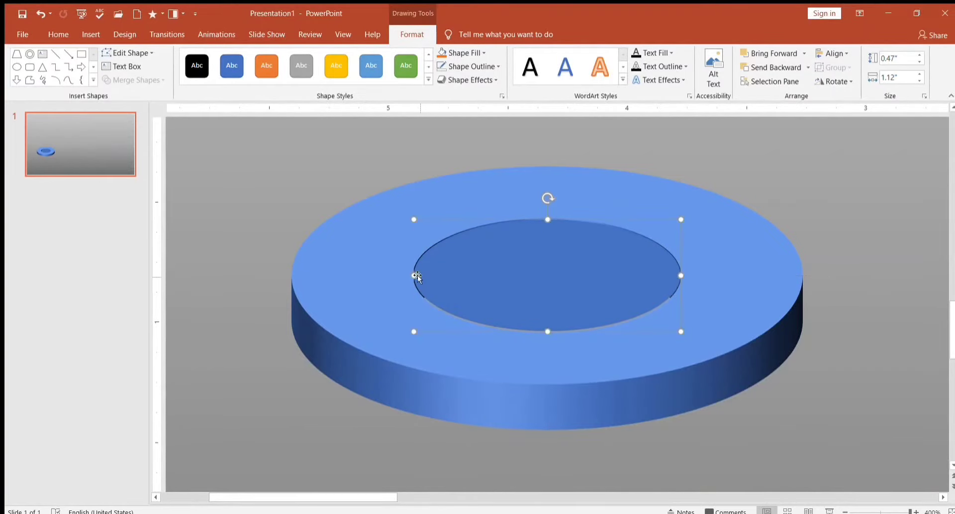
# Step: Fine-tune the oval to 0.47" by 1.13" so it caps the ring's hole
pyautogui.press('Escape')
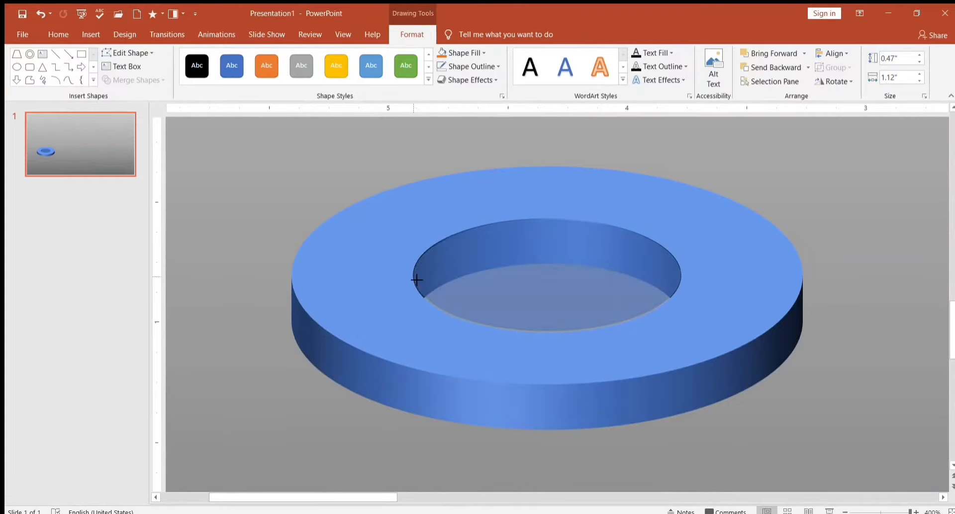
pyautogui.click(416, 280)
pyautogui.press('Escape')
pyautogui.click(563, 333)
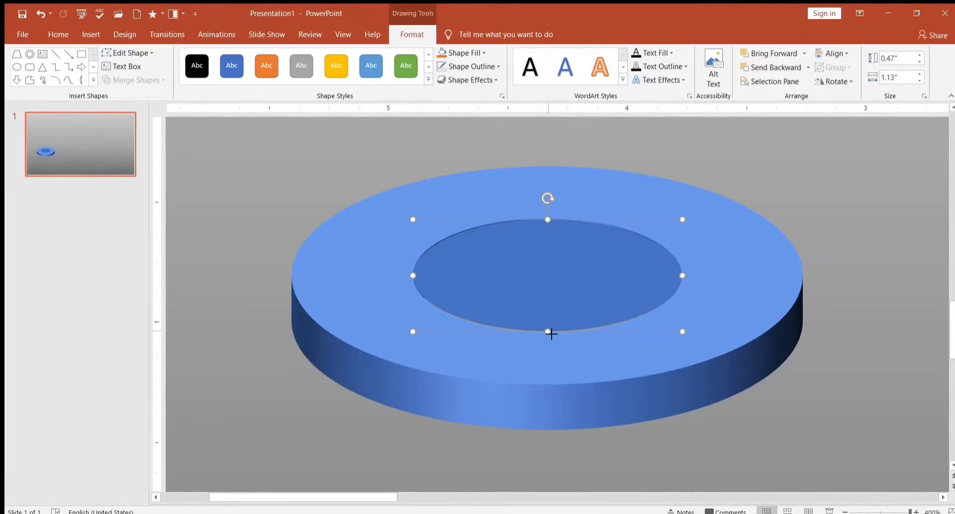
pyautogui.press('Escape')
pyautogui.click(545, 334)
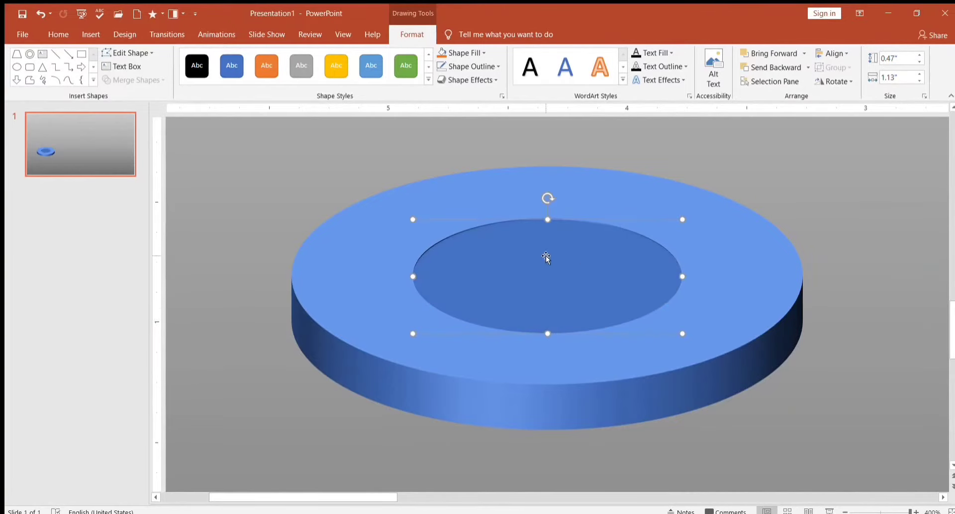
pyautogui.moveTo(547, 219); pyautogui.dragTo(545, 217)
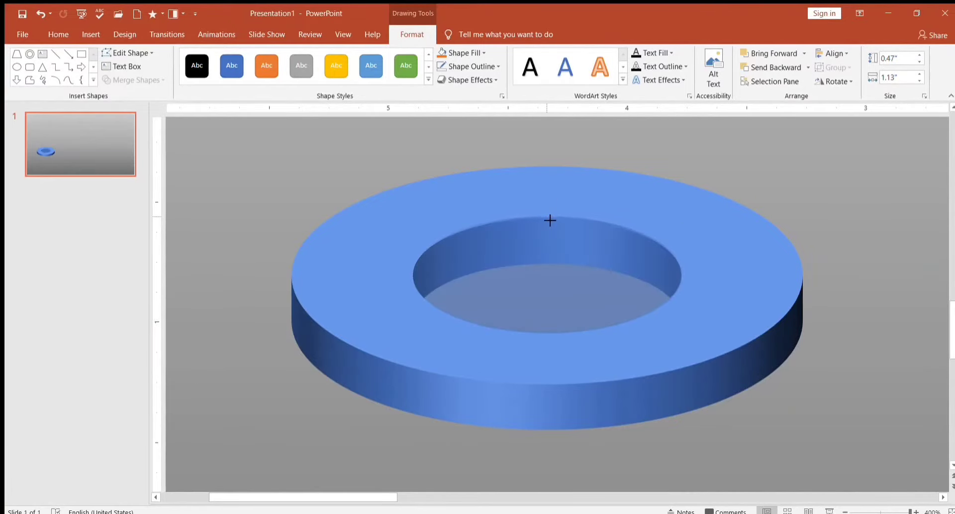
pyautogui.click(786, 254)
pyautogui.press('Escape')
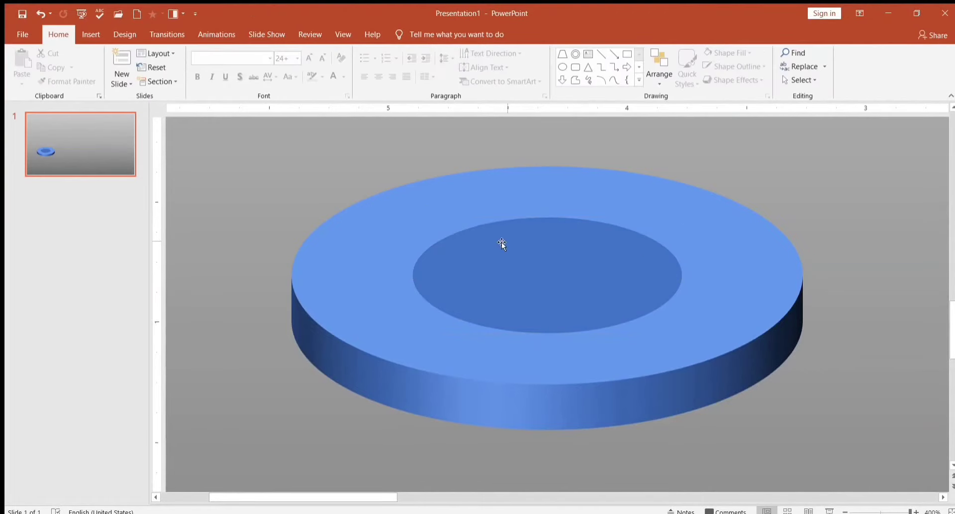
pyautogui.scroll(-10, 593, 303)
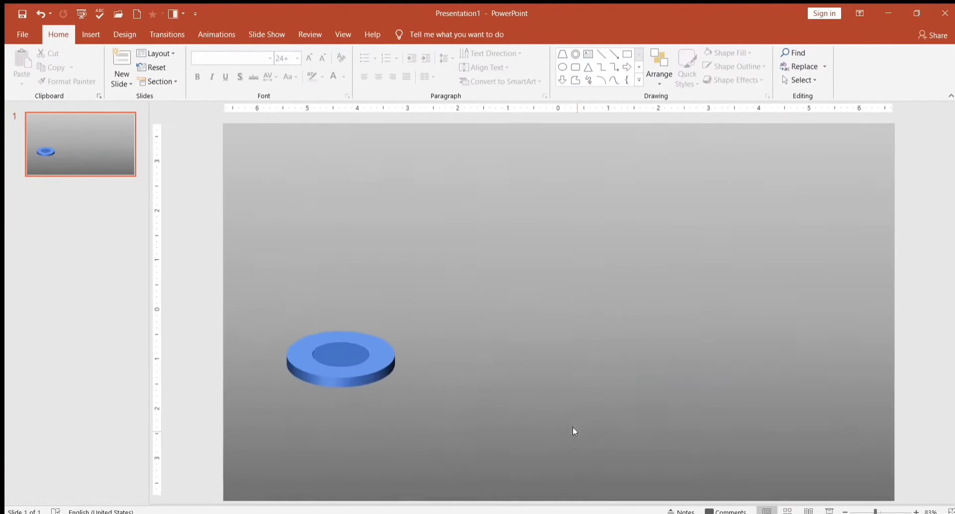
# Step: Draw a trapezoid, flip it upside down, and set it on the ring
pyautogui.click(562, 54)
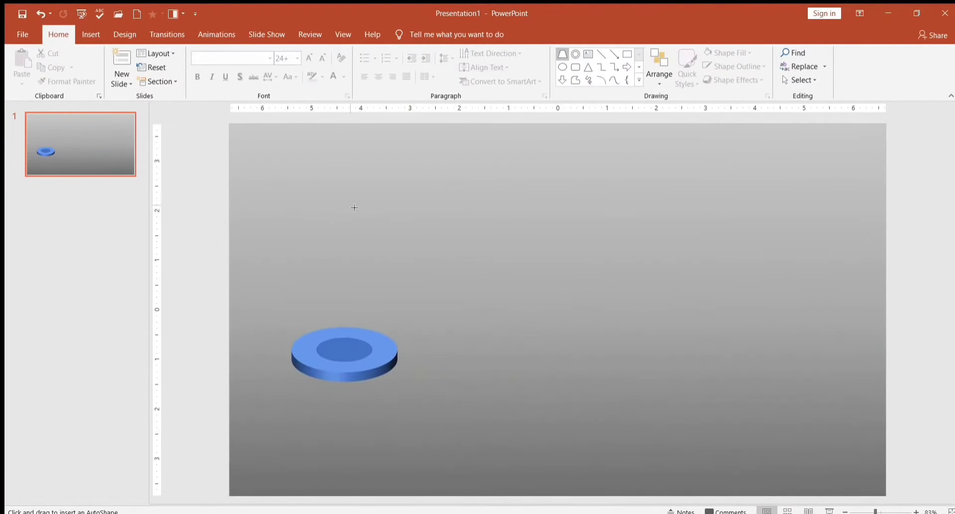
pyautogui.moveTo(403, 198); pyautogui.dragTo(494, 309)
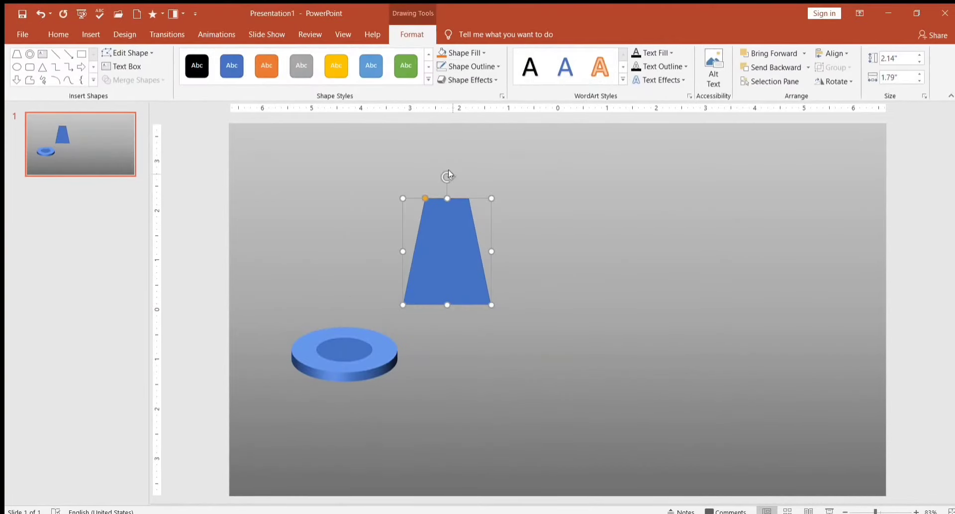
pyautogui.moveTo(447, 174)
pyautogui.mouseDown()
pyautogui.moveTo(389, 190)
pyautogui.moveTo(446, 334)
pyautogui.mouseUp()
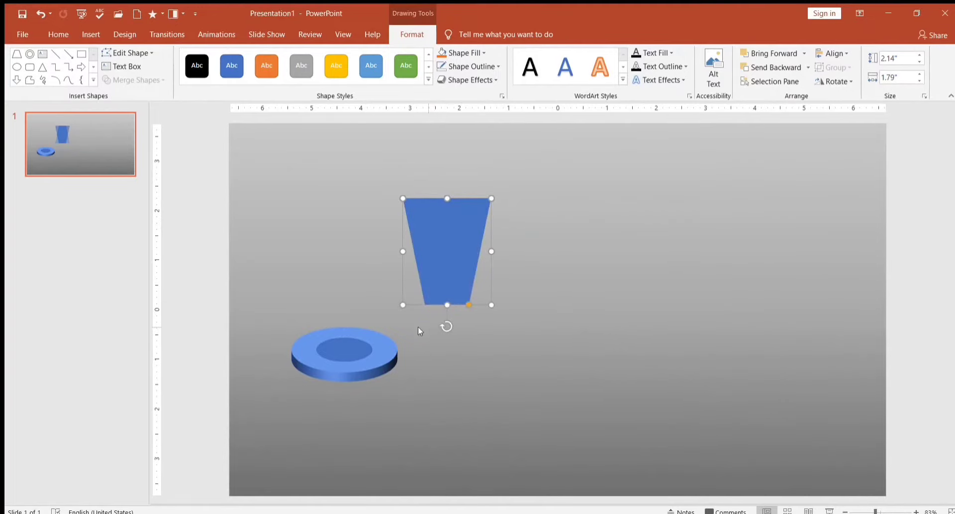
pyautogui.moveTo(471, 255); pyautogui.dragTo(371, 299)
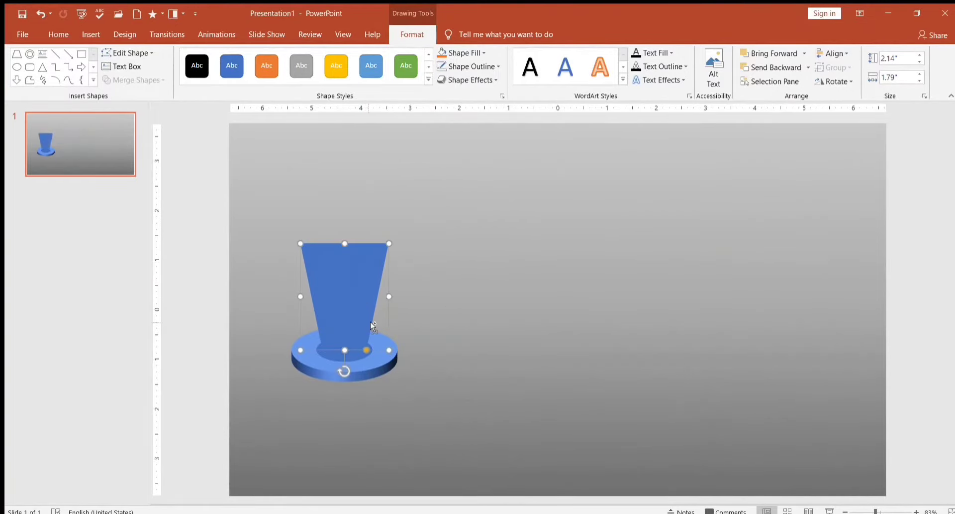
pyautogui.keyDown('ctrl'); pyautogui.scroll(5, 370, 322); pyautogui.keyUp('ctrl')
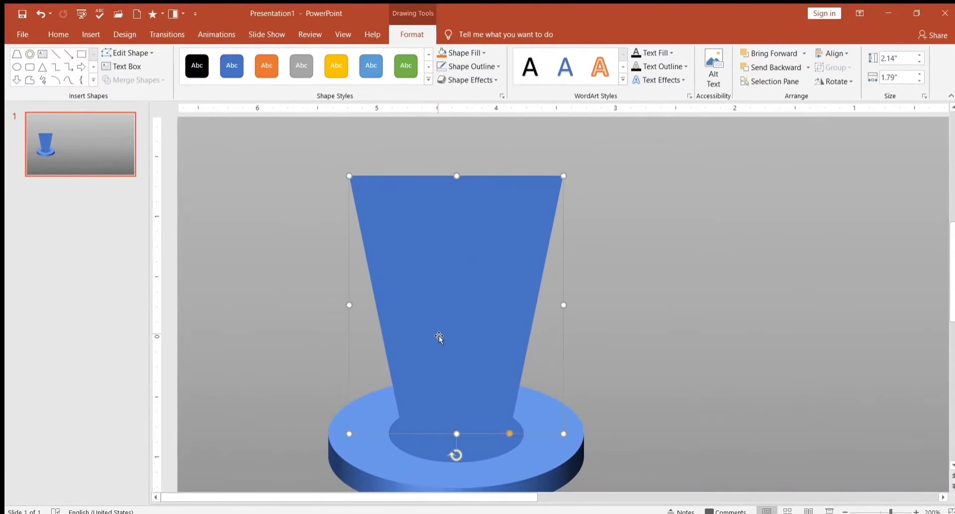
# Step: Widen the inverted trapezoid on both sides and centre it over the ring
pyautogui.moveTo(349, 303); pyautogui.dragTo(333, 305)
pyautogui.moveTo(564, 299); pyautogui.dragTo(591, 313)
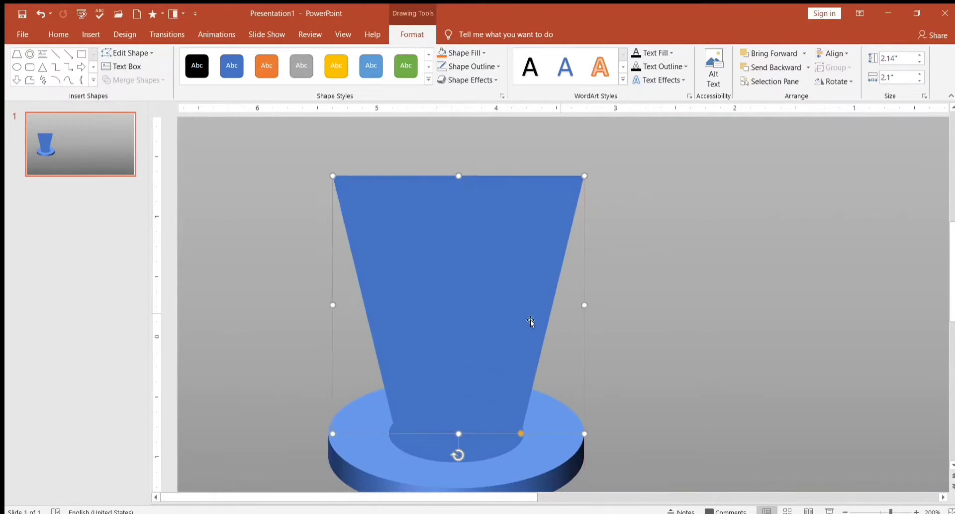
pyautogui.moveTo(486, 315); pyautogui.dragTo(479, 336)
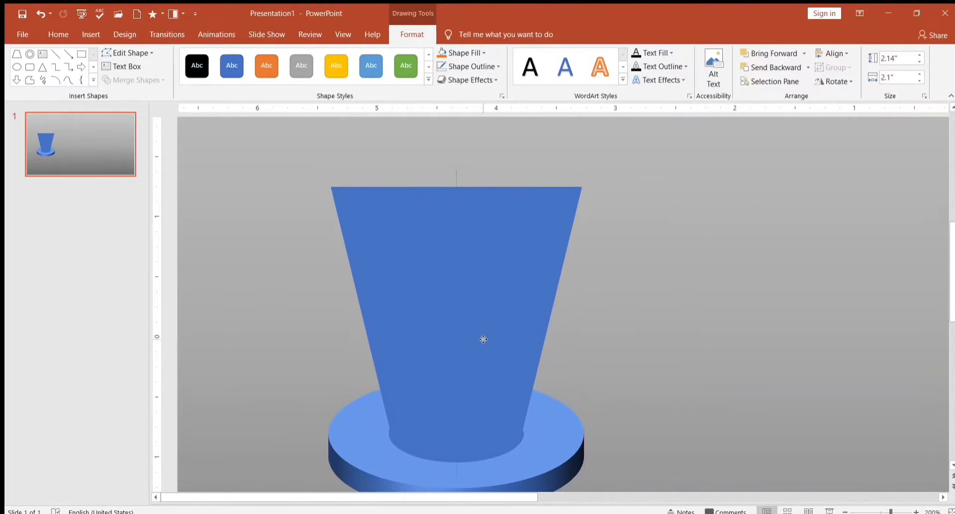
pyautogui.moveTo(479, 336); pyautogui.dragTo(483, 329)
pyautogui.moveTo(331, 301); pyautogui.dragTo(326, 305)
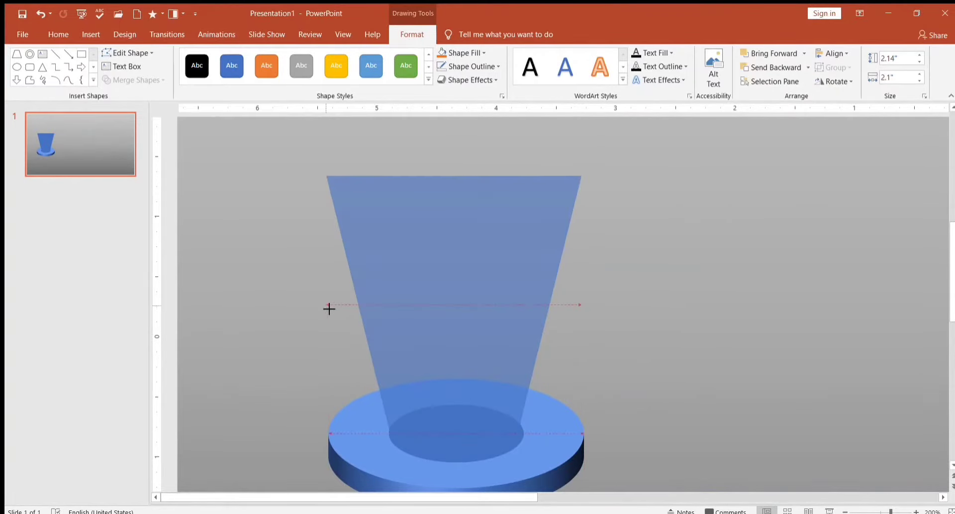
pyautogui.moveTo(583, 303); pyautogui.dragTo(590, 311)
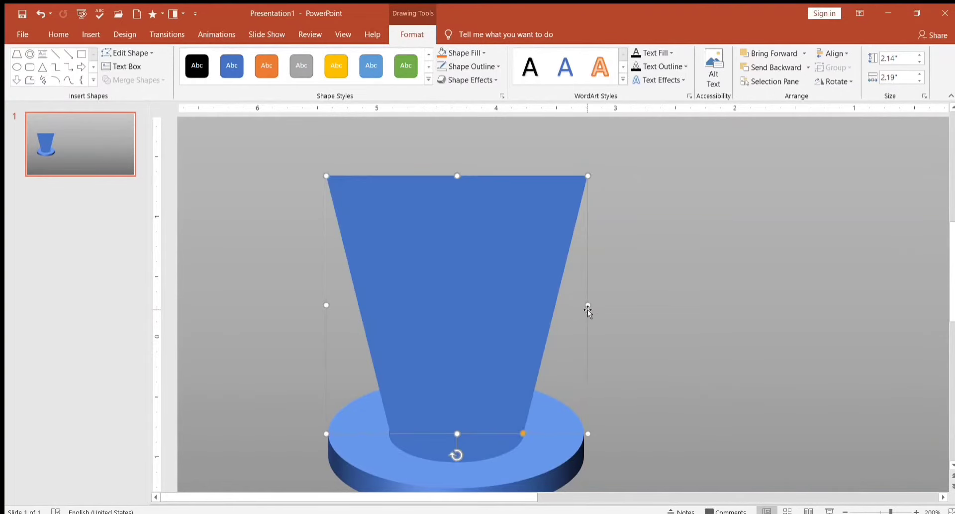
pyautogui.press('Escape')
# Step: Union the trapezoid with the inner oval into a 2.38" by 2.2" cup and nudge it up
pyautogui.keyDown('shift'); pyautogui.click(448, 453); pyautogui.keyUp('shift')
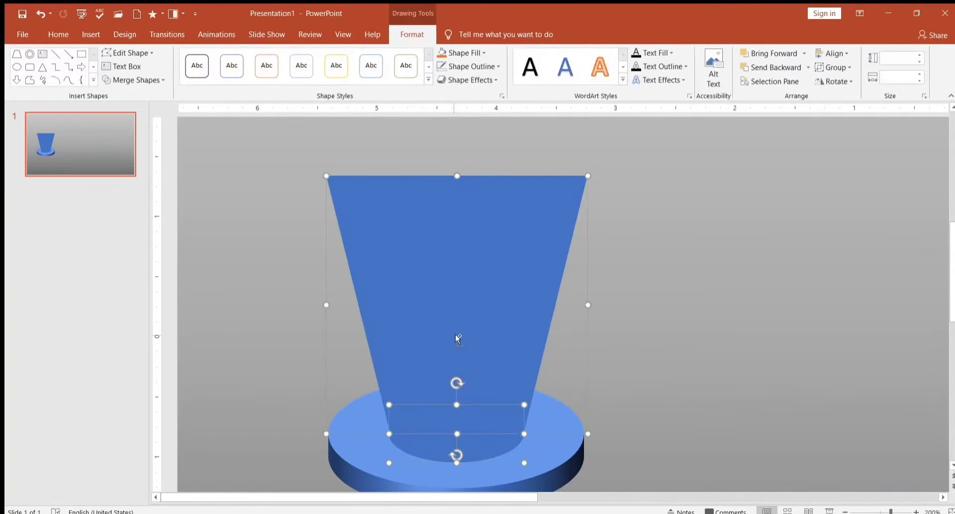
pyautogui.click(133, 79)
pyautogui.click(132, 96)
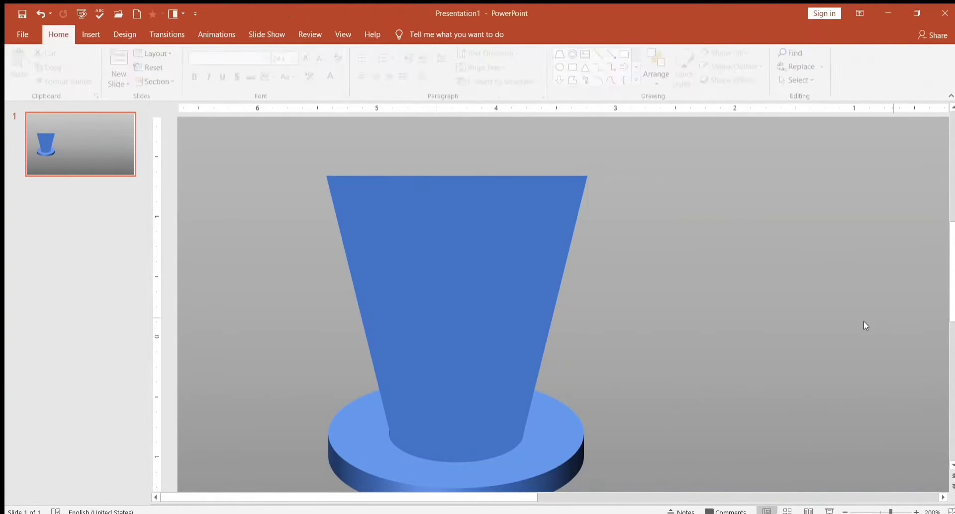
pyautogui.click(448, 377)
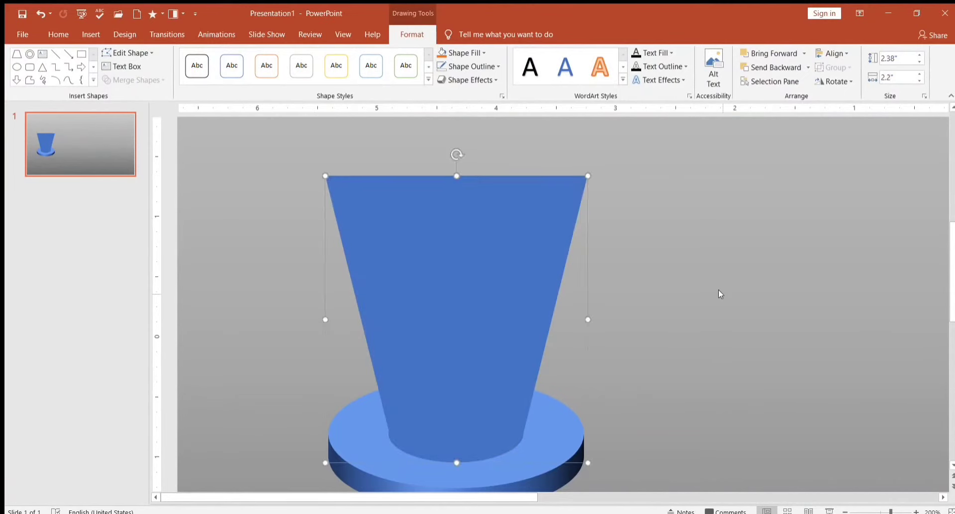
pyautogui.click(719, 287)
pyautogui.moveTo(487, 330); pyautogui.dragTo(468, 319)
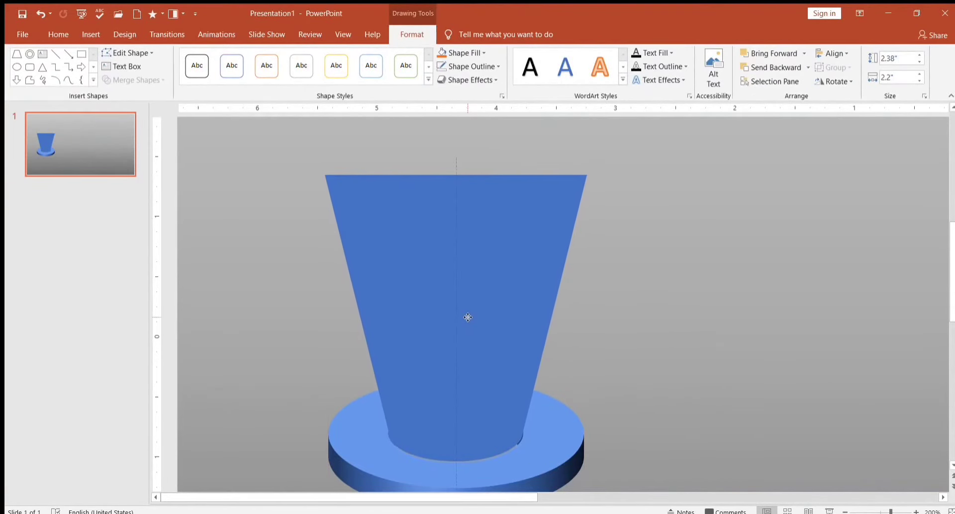
pyautogui.moveTo(468, 319); pyautogui.dragTo(467, 316)
pyautogui.click(649, 323)
pyautogui.scroll(-10, 655, 342)
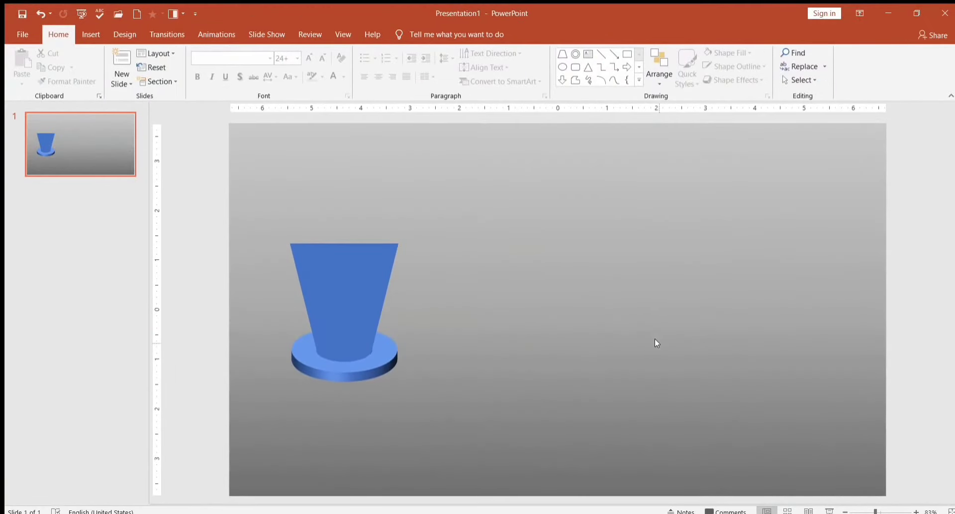
pyautogui.click(324, 312)
pyautogui.click(538, 346)
# Step: Give the cup shape a white gradient fill and adjust its middle stop
pyautogui.click(354, 304)
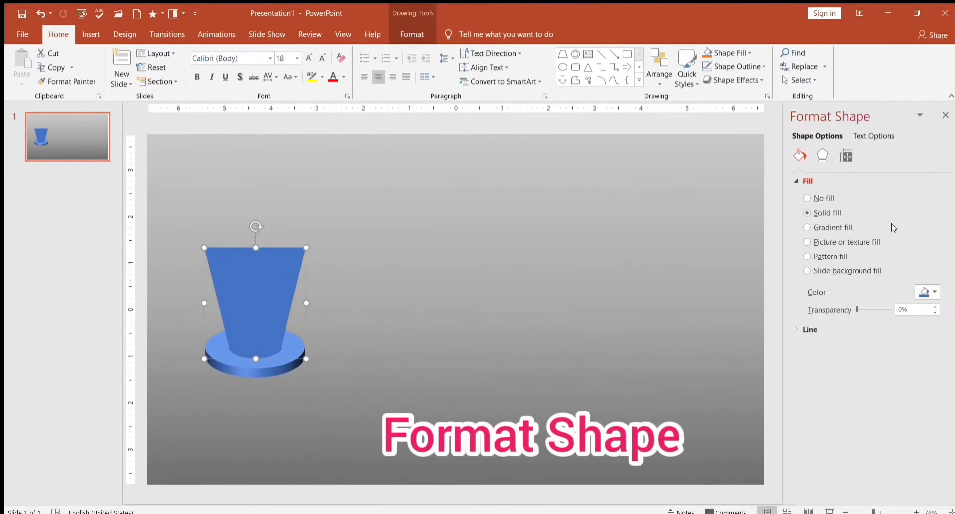
pyautogui.click(807, 228)
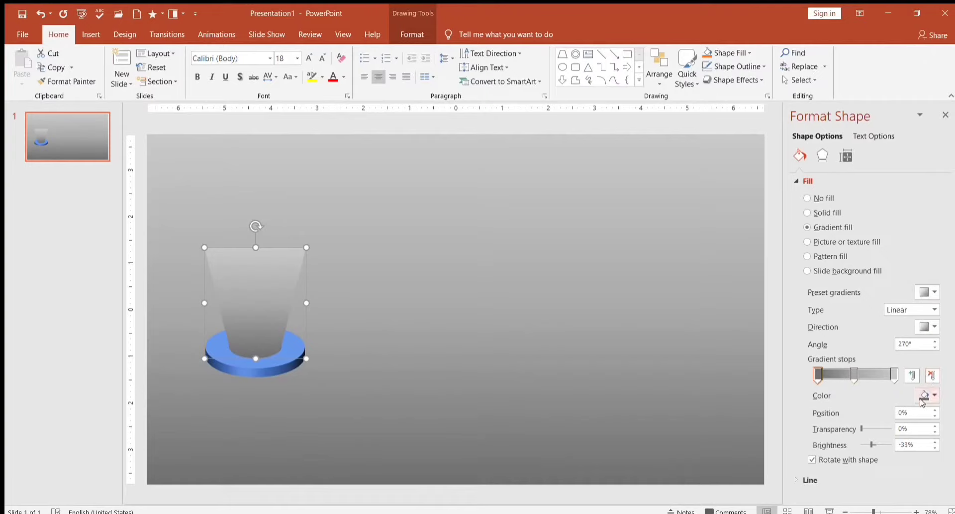
pyautogui.click(894, 374)
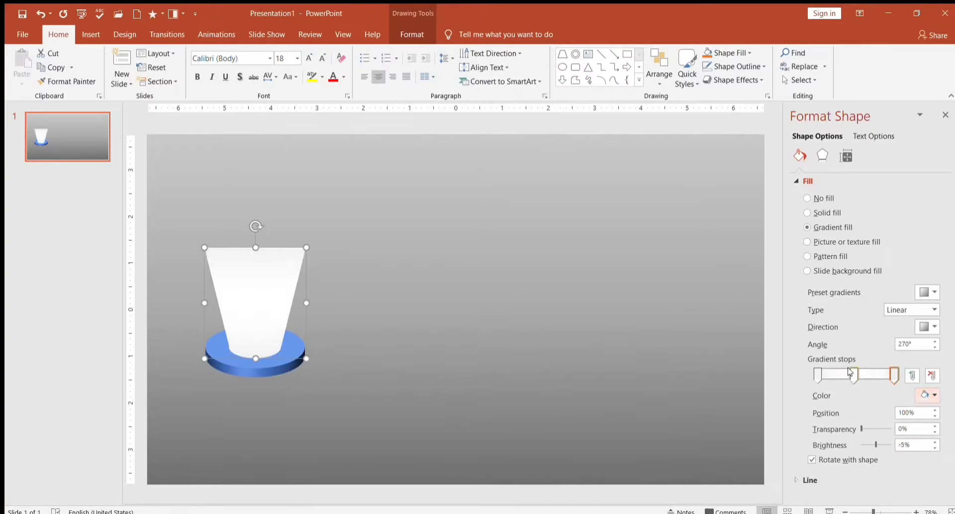
pyautogui.moveTo(854, 377); pyautogui.dragTo(860, 378)
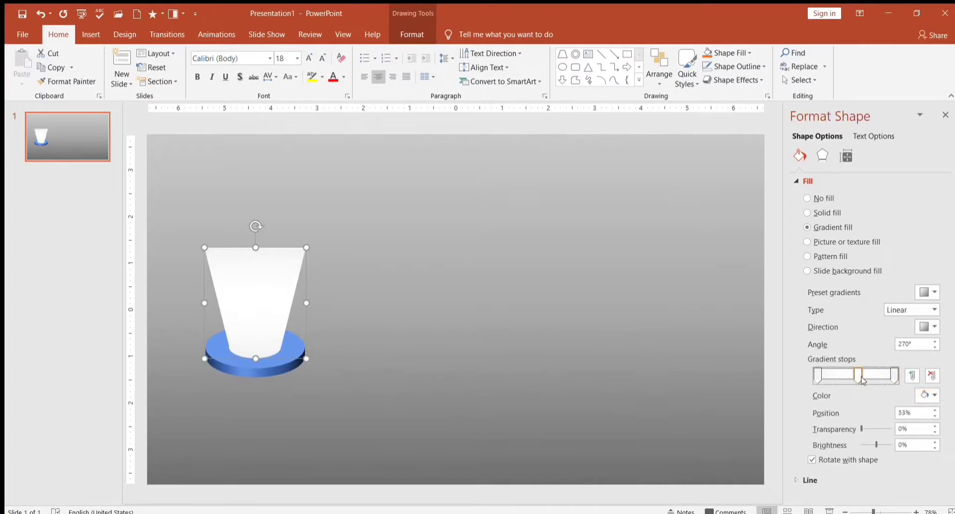
pyautogui.click(894, 374)
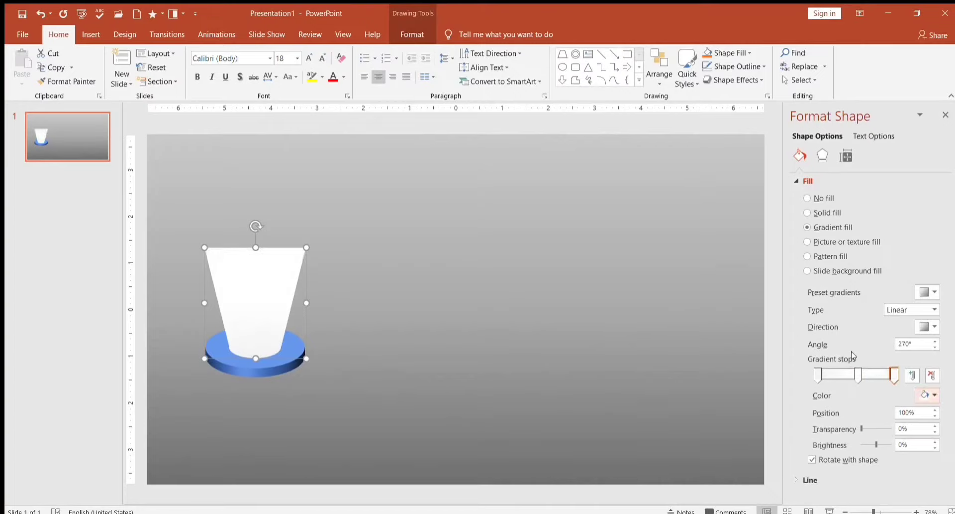
pyautogui.click(856, 376)
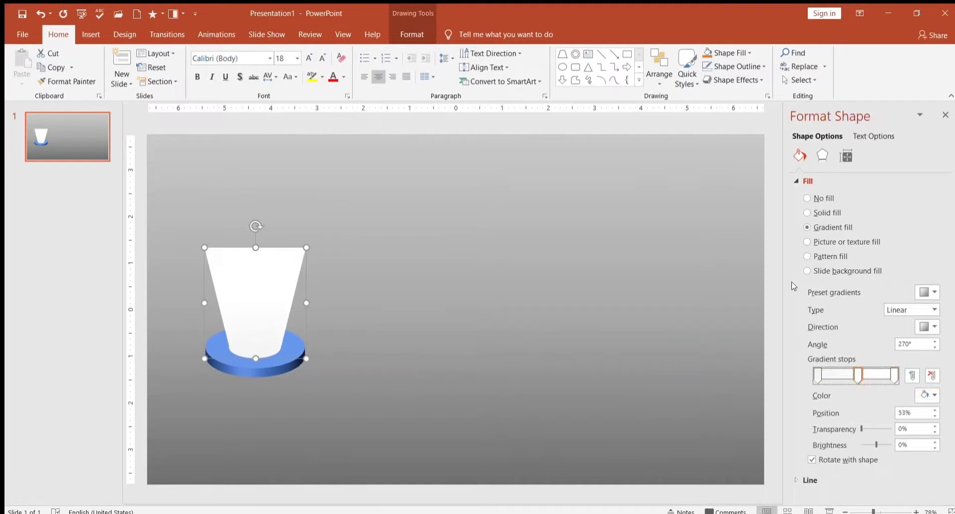
# Step: Raise the gradient stops' transparency so the beam fades to 100% at the top
pyautogui.moveTo(860, 427); pyautogui.dragTo(889, 427)
pyautogui.click(818, 375)
pyautogui.click(894, 374)
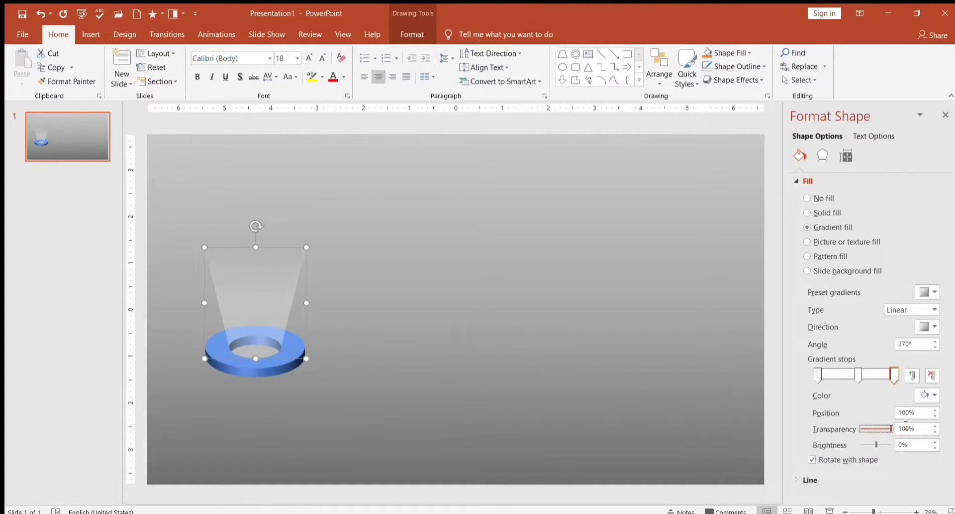
pyautogui.click(858, 374)
pyautogui.moveTo(871, 429)
pyautogui.mouseDown()
pyautogui.moveTo(919, 429)
pyautogui.moveTo(886, 429)
pyautogui.mouseUp()
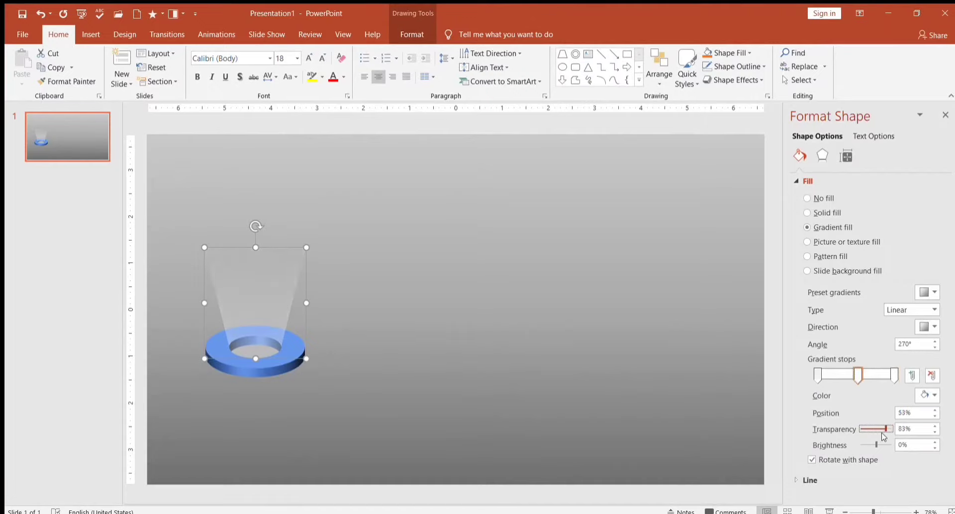
pyautogui.click(816, 375)
pyautogui.click(935, 431)
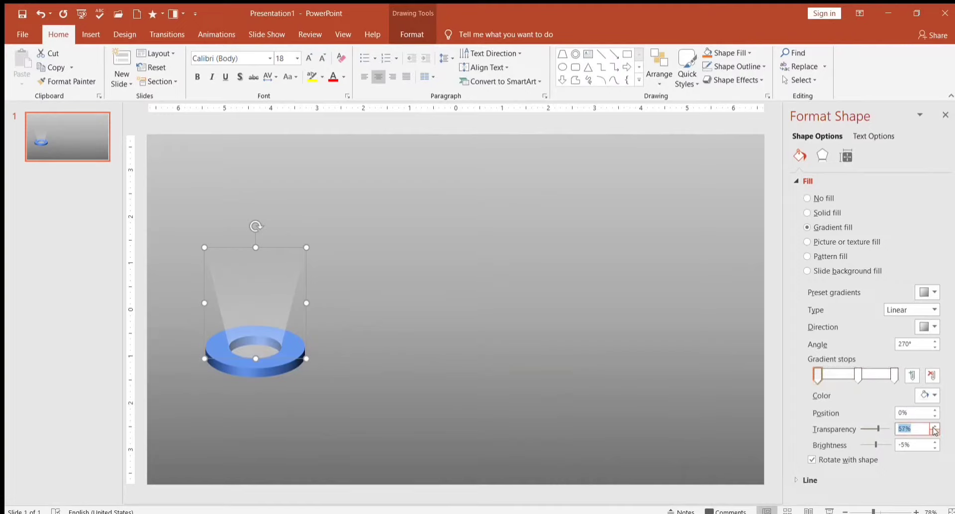
pyautogui.click(935, 431)
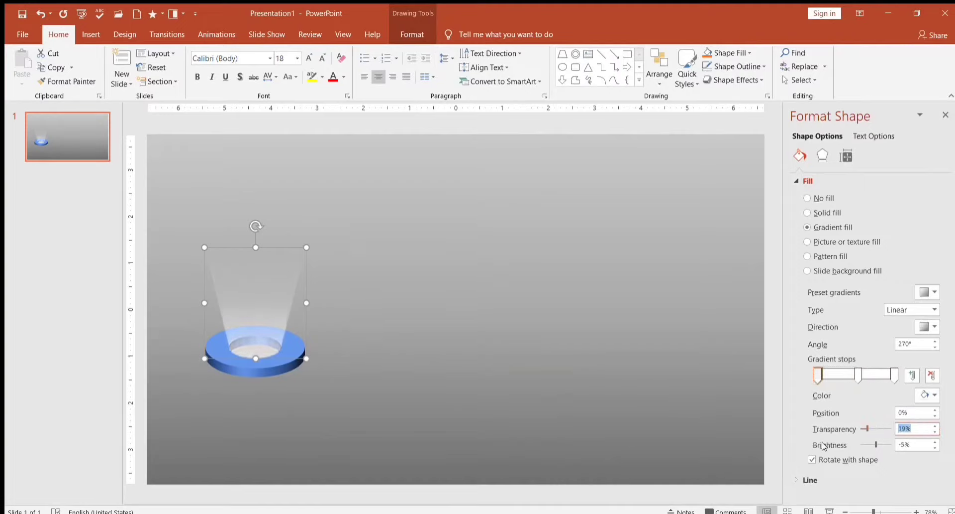
pyautogui.moveTo(863, 427); pyautogui.dragTo(871, 427)
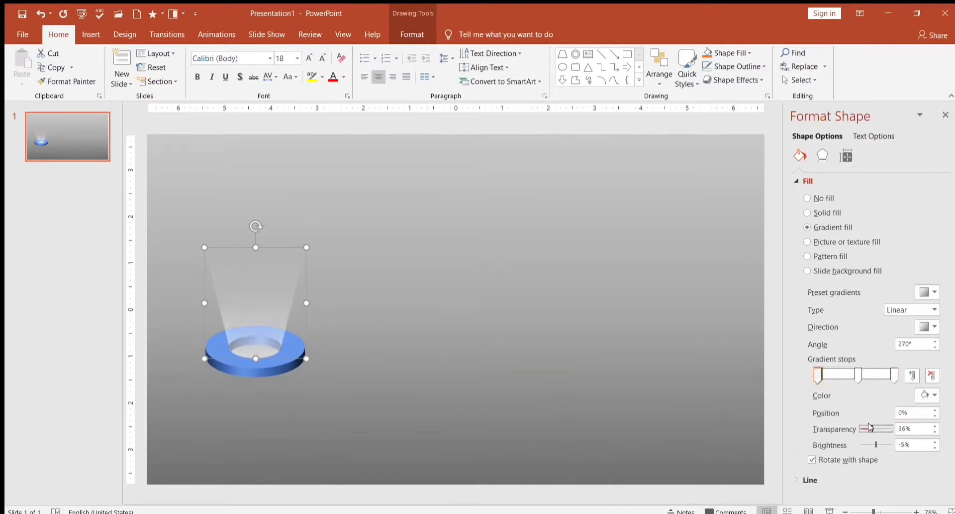
pyautogui.click(855, 374)
pyautogui.press('Escape')
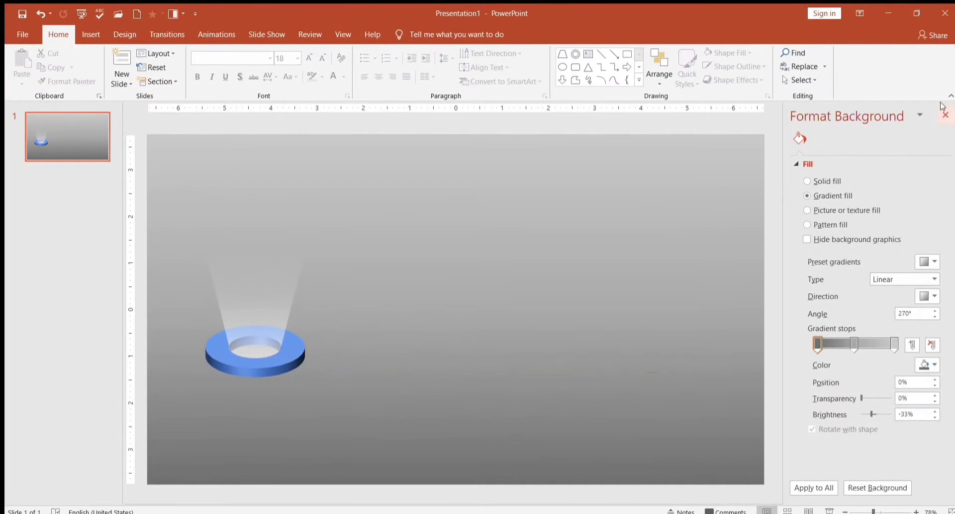
# Step: Fill the 3D ring with pink using Shape Fill
pyautogui.click(946, 115)
pyautogui.click(344, 371)
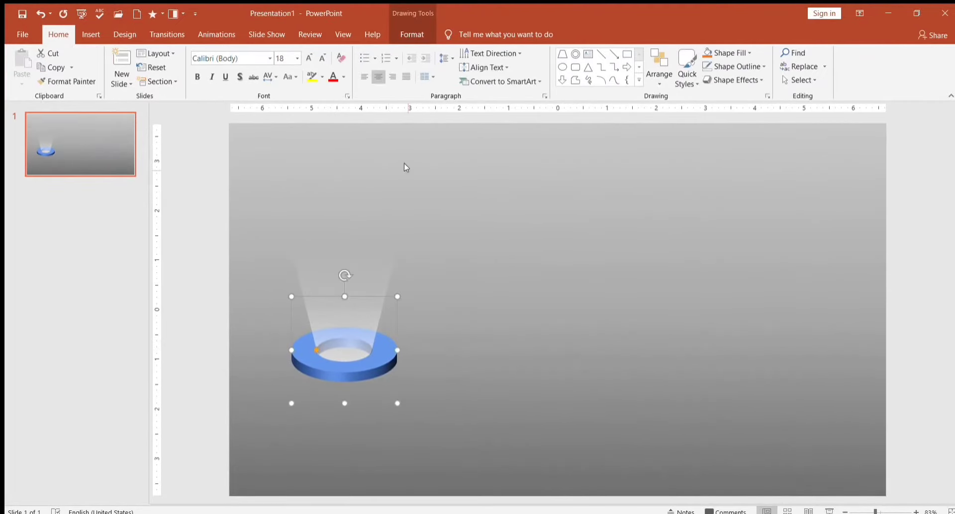
pyautogui.click(412, 34)
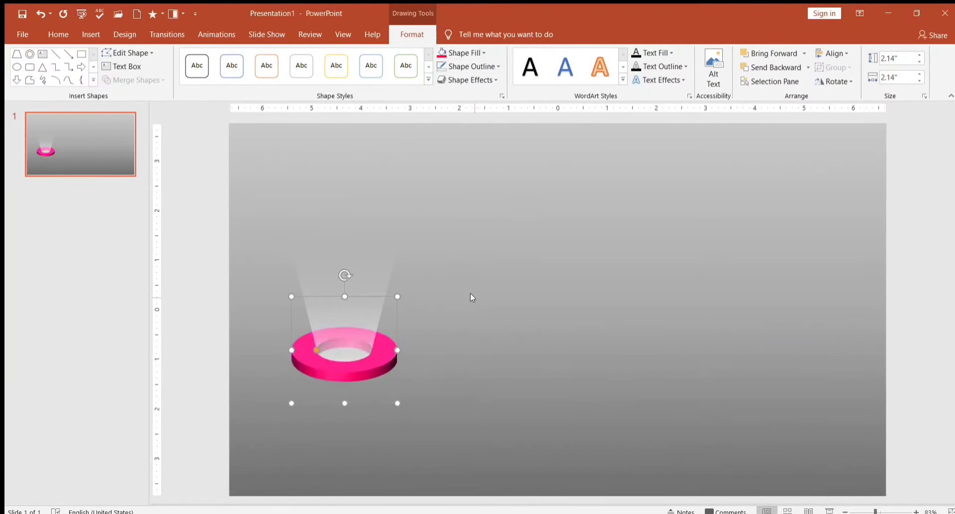
pyautogui.click(390, 301)
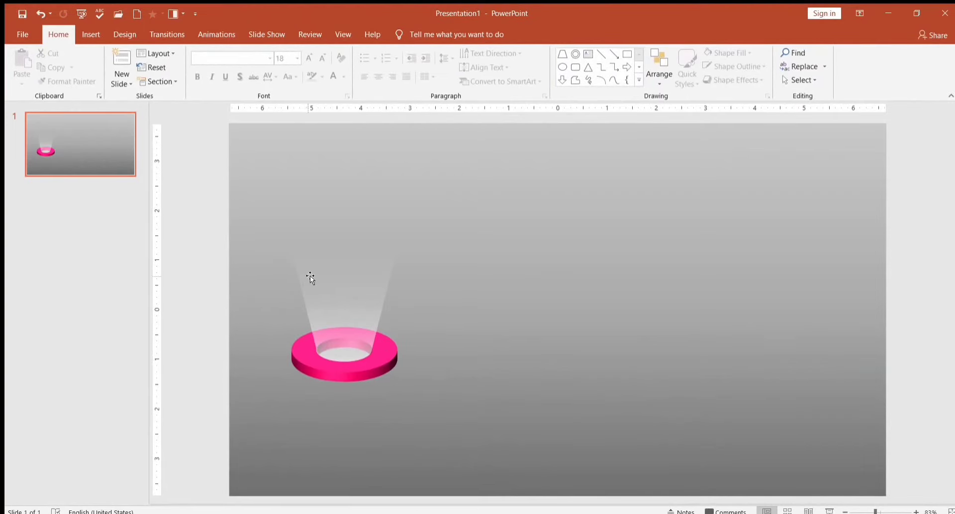
# Step: Group the ring with its beam and duplicate it into five evenly spaced copies
pyautogui.moveTo(242, 208); pyautogui.dragTo(422, 417)
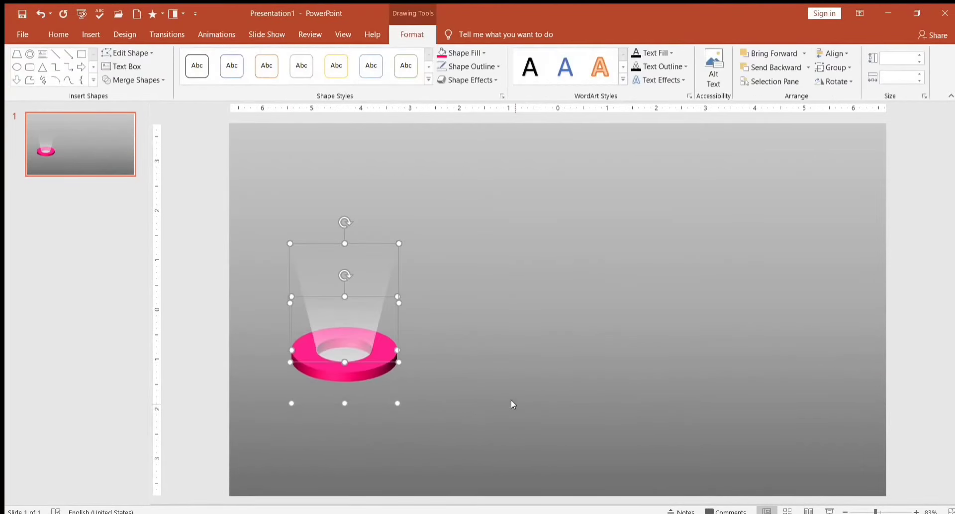
pyautogui.hotkey('ctrl', 'g')
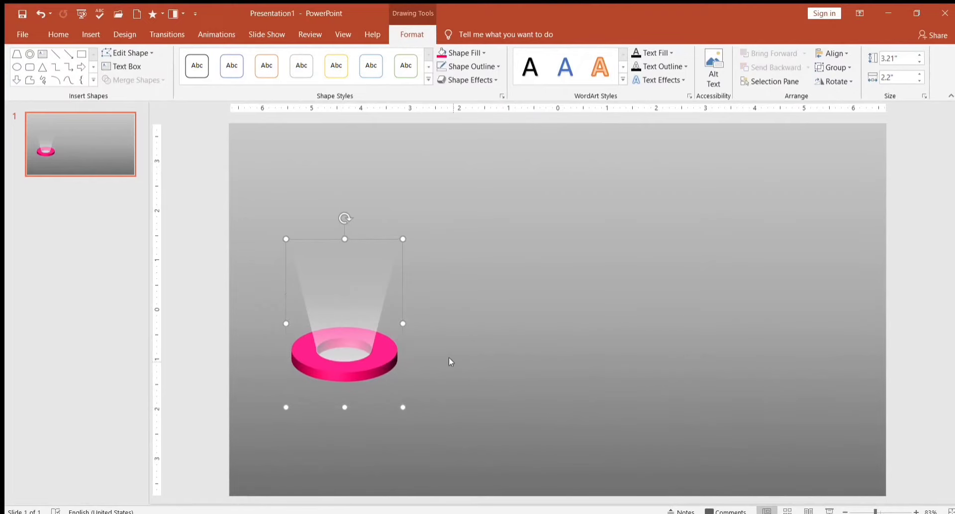
pyautogui.hotkey('ctrl', 'd')
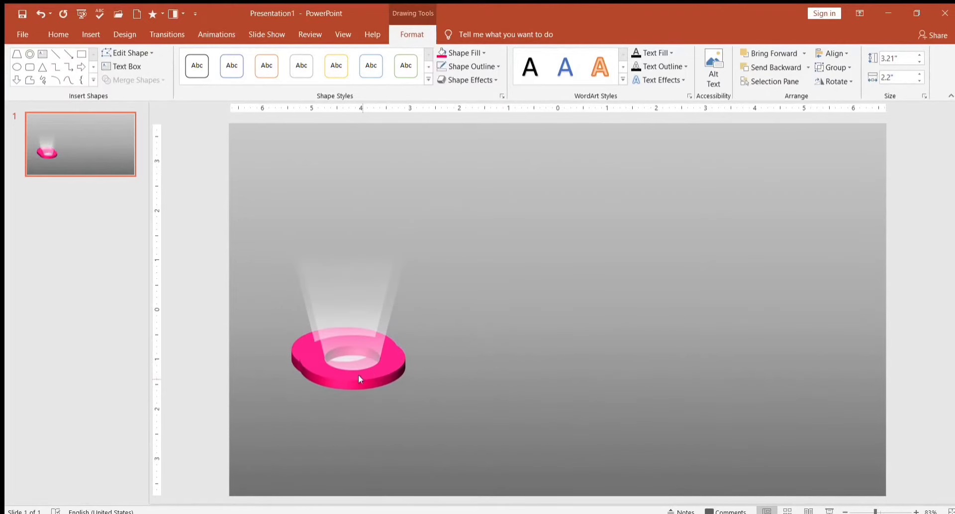
pyautogui.moveTo(367, 379); pyautogui.dragTo(637, 368)
pyautogui.hotkey('ctrl', 'd')
pyautogui.moveTo(635, 359); pyautogui.dragTo(636, 361)
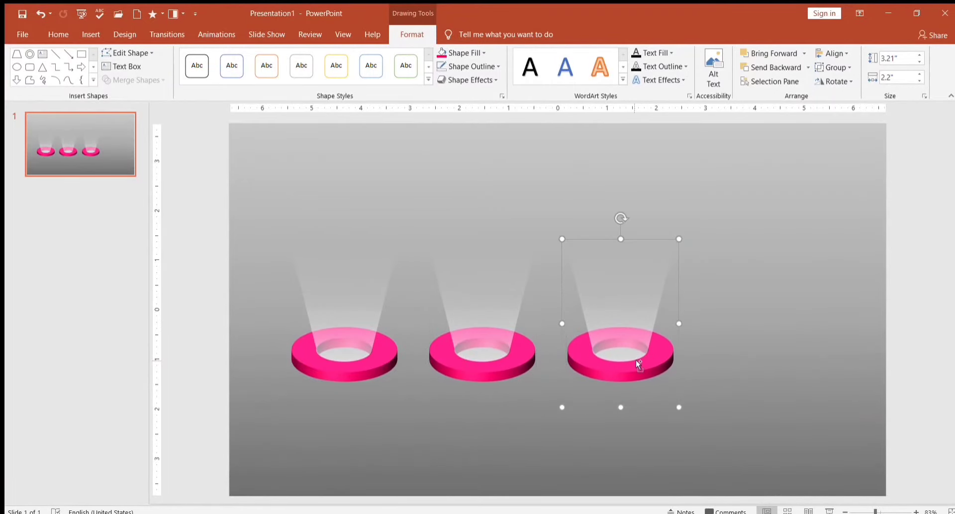
pyautogui.hotkey('ctrl', 'd')
pyautogui.hotkey('ctrl', 'd')
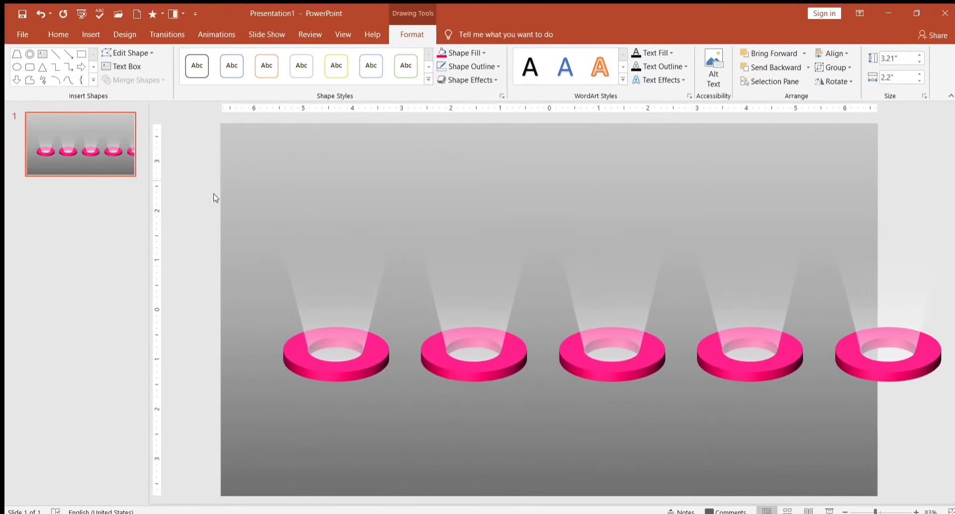
# Step: Group all five ring-and-beam copies, shrink the group, and centre it on the slide
pyautogui.moveTo(218, 178); pyautogui.dragTo(948, 448)
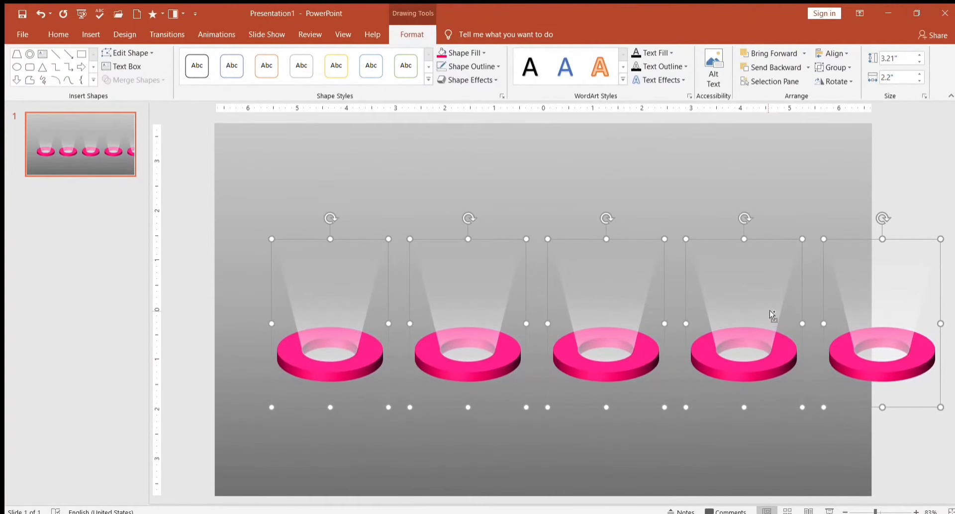
pyautogui.hotkey('ctrl', 'g')
pyautogui.moveTo(727, 366); pyautogui.dragTo(690, 363)
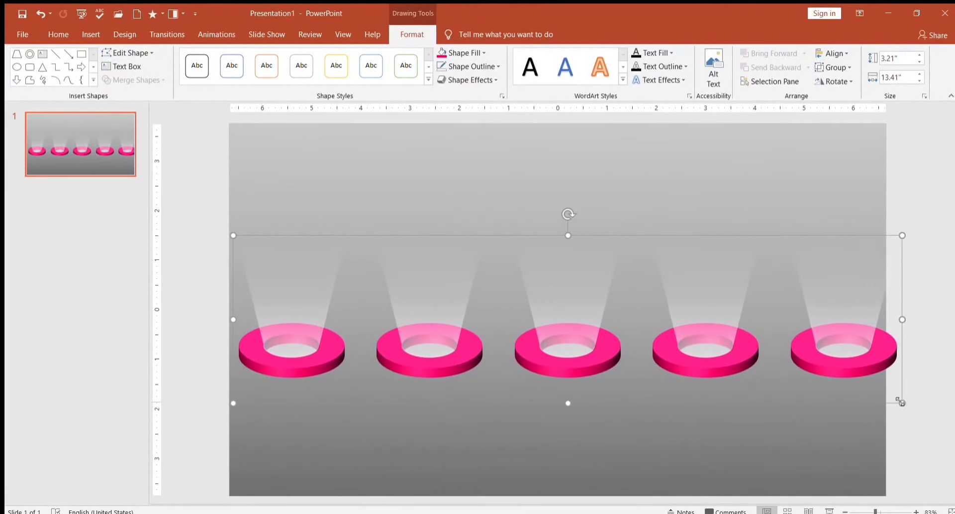
pyautogui.moveTo(902, 402); pyautogui.dragTo(863, 381)
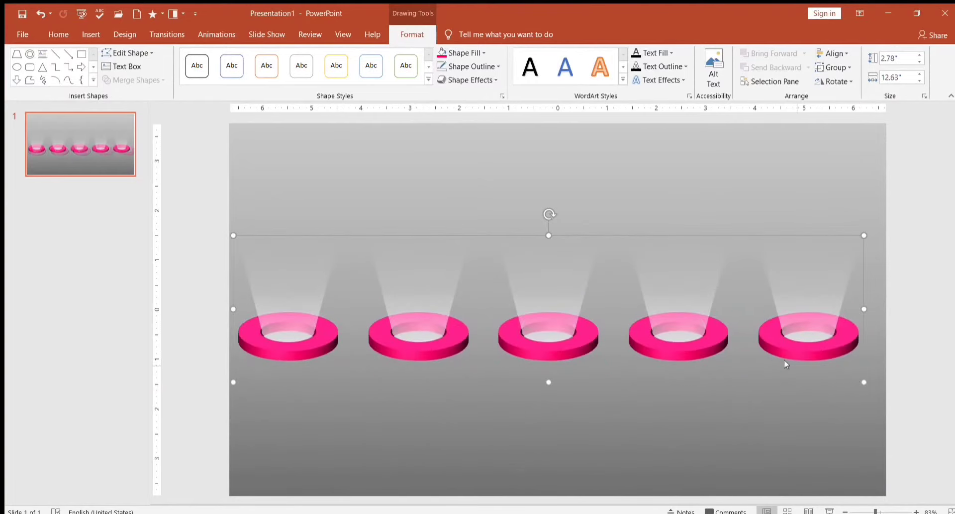
pyautogui.moveTo(602, 383); pyautogui.dragTo(620, 382)
# Step: Inside the group, widen the first ring's beam shape to 2.24 inches
pyautogui.click(310, 395)
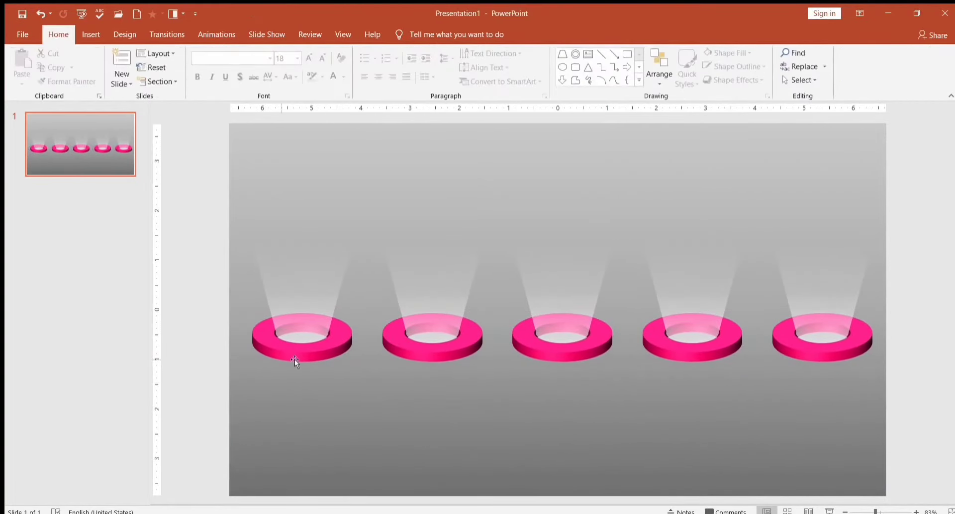
pyautogui.click(307, 318)
pyautogui.click(306, 318)
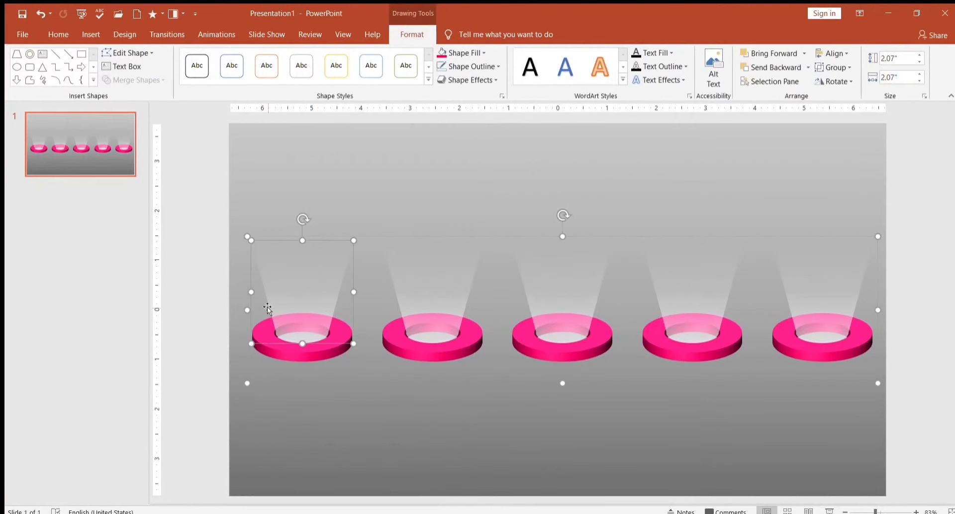
pyautogui.moveTo(249, 289); pyautogui.dragTo(248, 291)
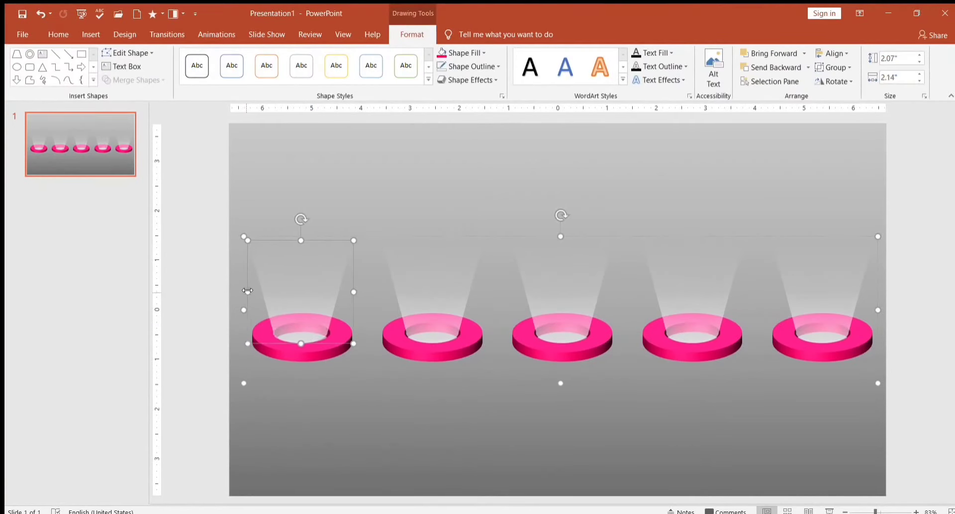
pyautogui.click(360, 299)
pyautogui.moveTo(332, 294); pyautogui.dragTo(317, 292)
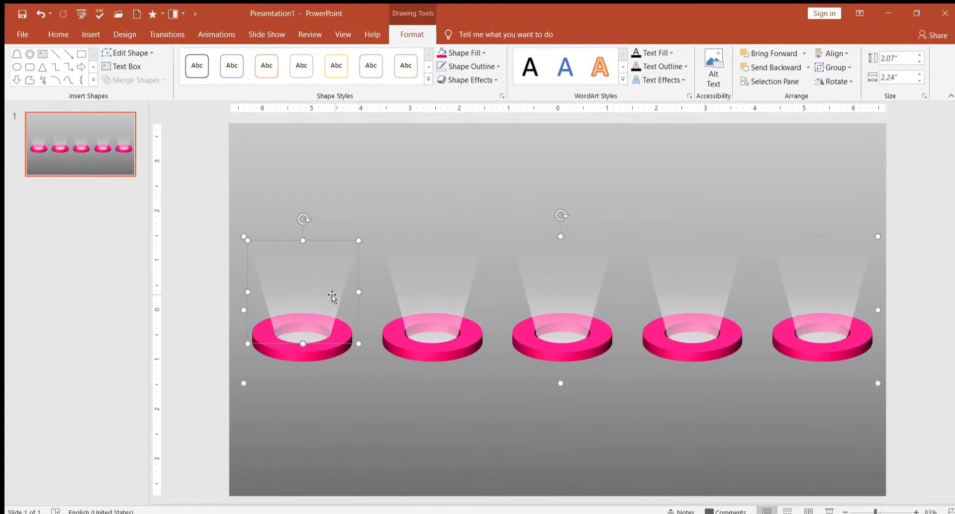
pyautogui.click(388, 405)
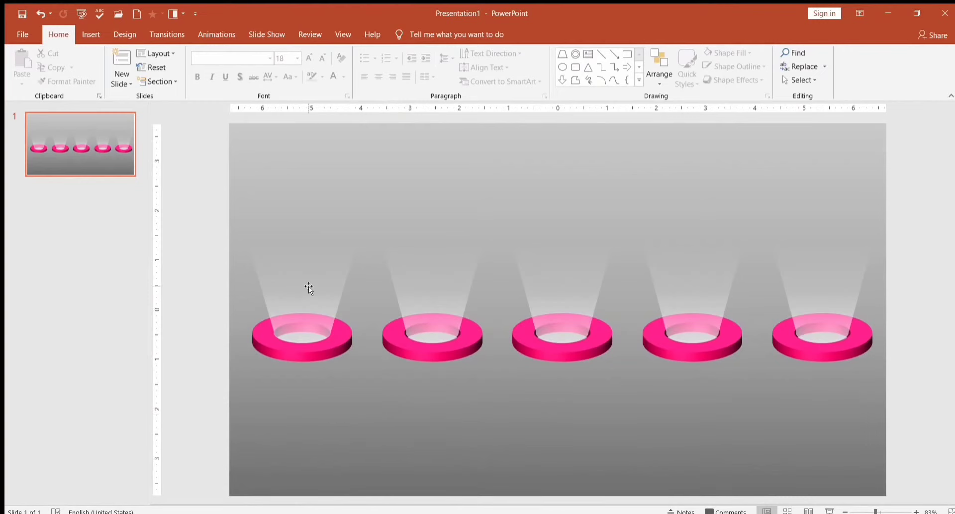
pyautogui.click(434, 337)
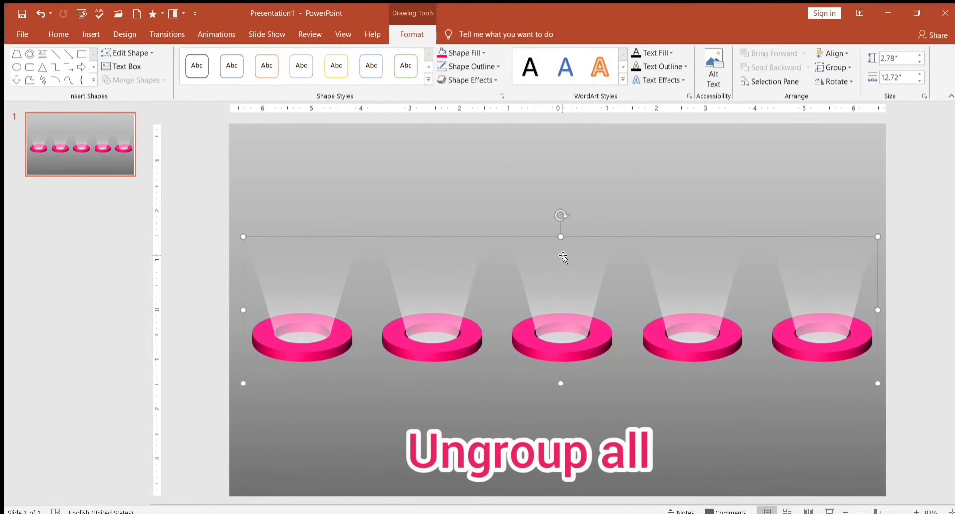
# Step: Ungroup, delete rings two to five, and copy the first ring into a row of five
pyautogui.hotkey('ctrl', 'shift', 'g')
pyautogui.keyDown('shift'); pyautogui.click(385, 329); pyautogui.keyUp('shift')
pyautogui.keyDown('shift'); pyautogui.click(417, 343); pyautogui.keyUp('shift')
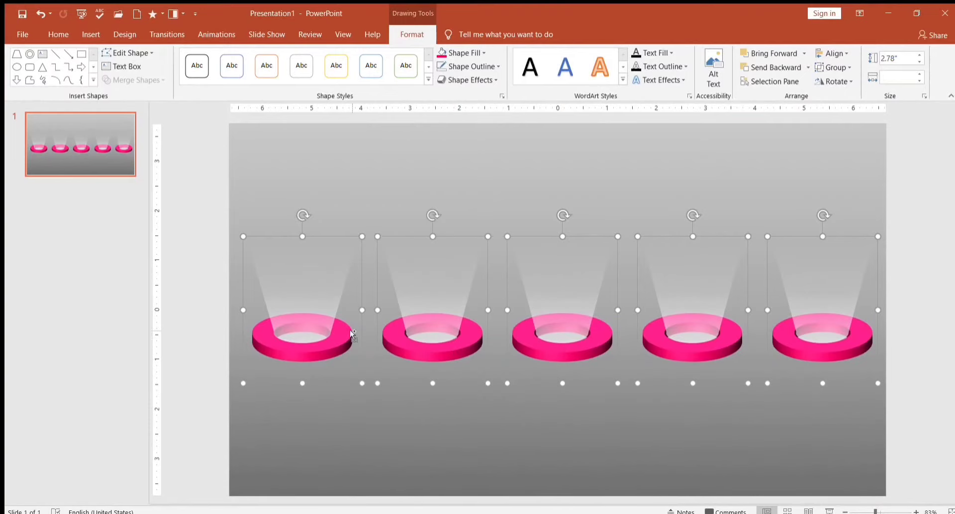
pyautogui.keyDown('shift'); pyautogui.click(338, 333); pyautogui.keyUp('shift')
pyautogui.press('Delete')
pyautogui.click(341, 346)
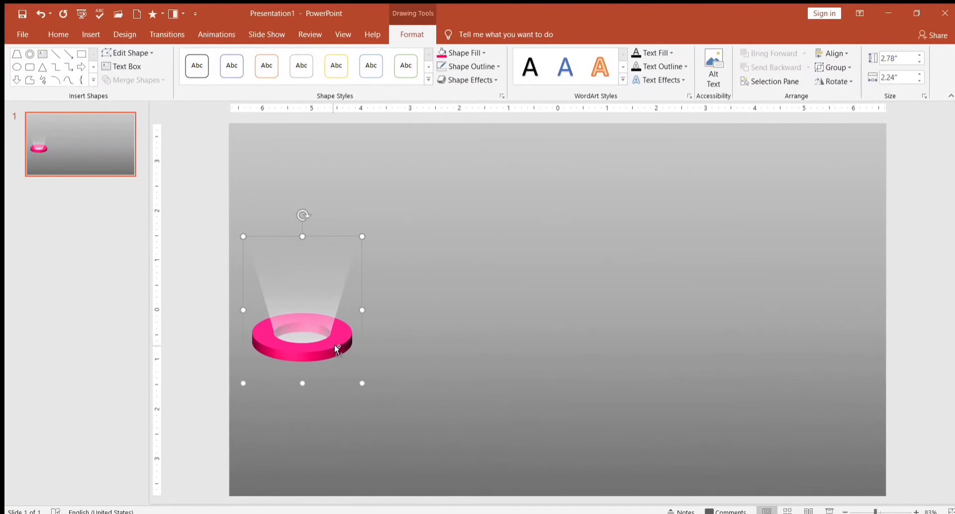
pyautogui.moveTo(341, 346); pyautogui.dragTo(430, 341)
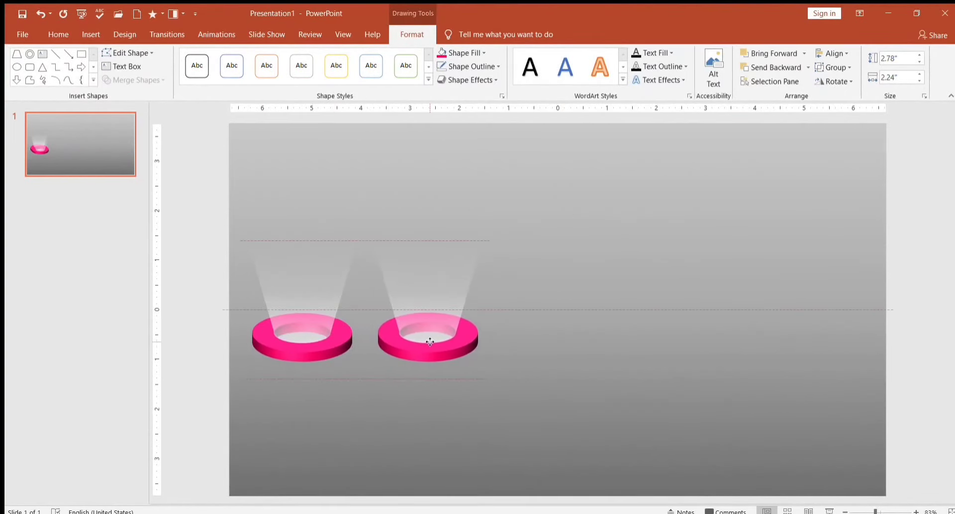
pyautogui.hotkey('ctrl', 'd')
pyautogui.hotkey('ctrl', 'd')
pyautogui.hotkey('ctrl', 'd')
pyautogui.click(444, 410)
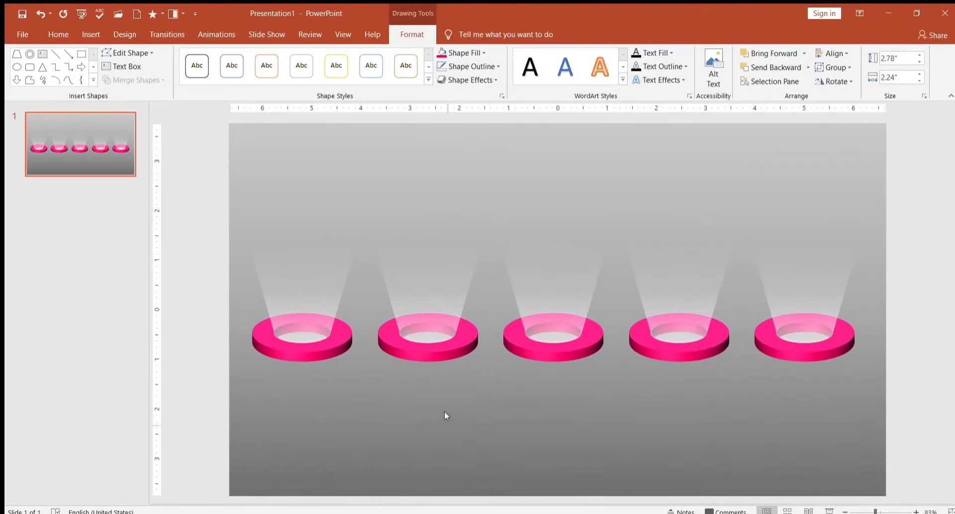
# Step: Fill rings two to five with green, yellow, purple and cyan
pyautogui.click(417, 348)
pyautogui.click(417, 347)
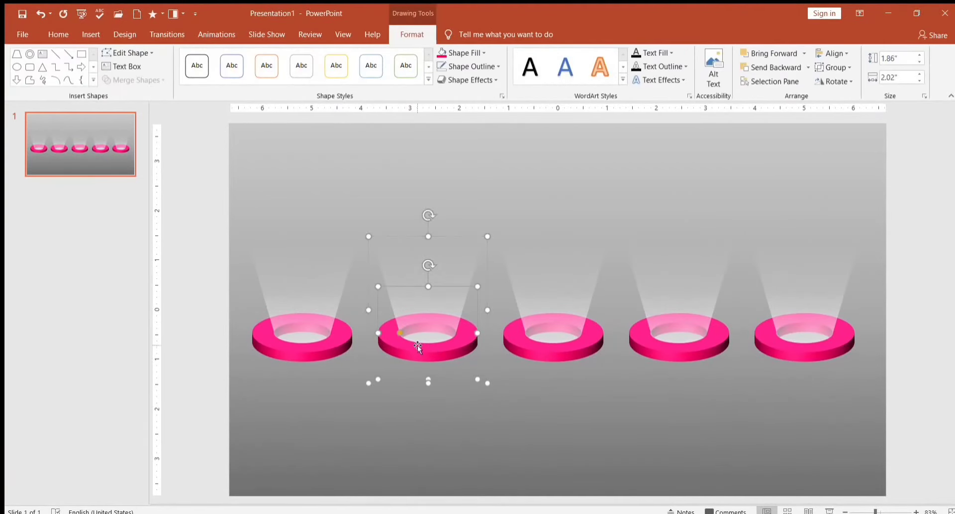
pyautogui.click(442, 53)
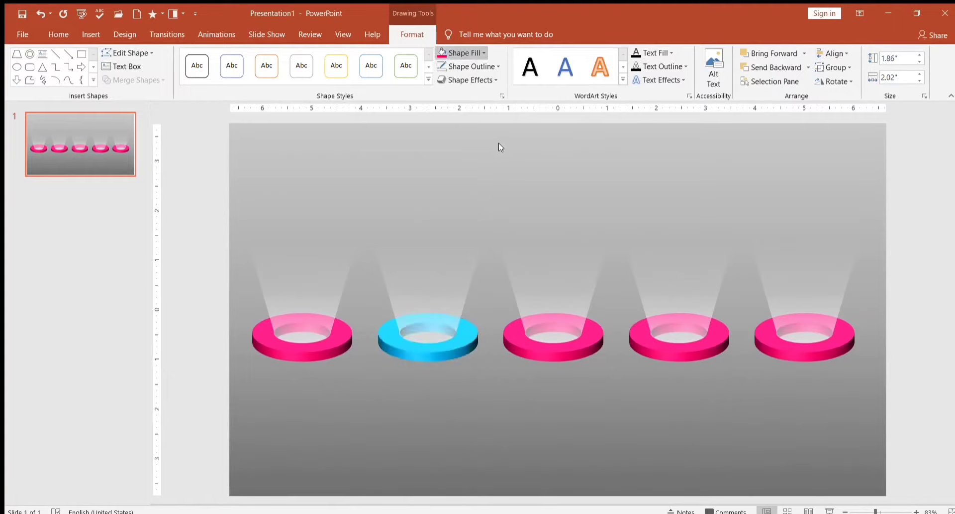
pyautogui.click(547, 342)
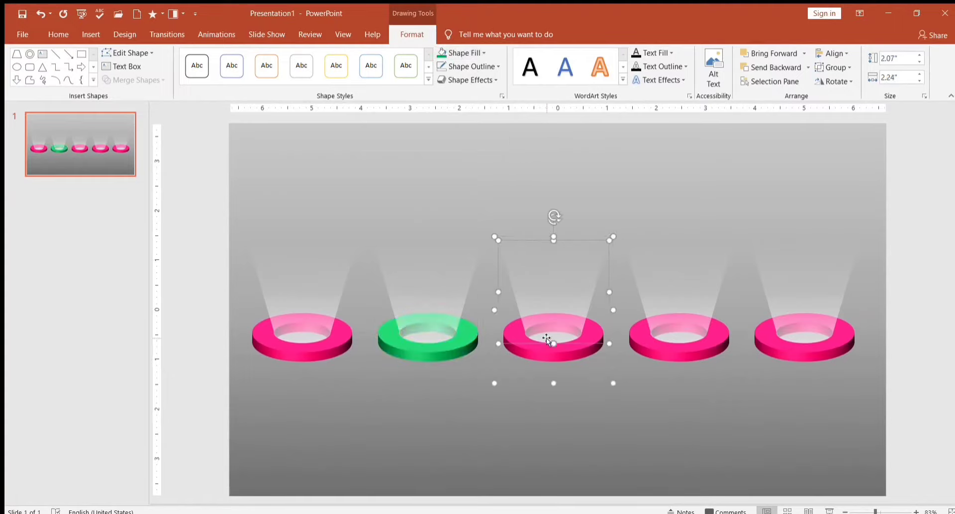
pyautogui.click(543, 343)
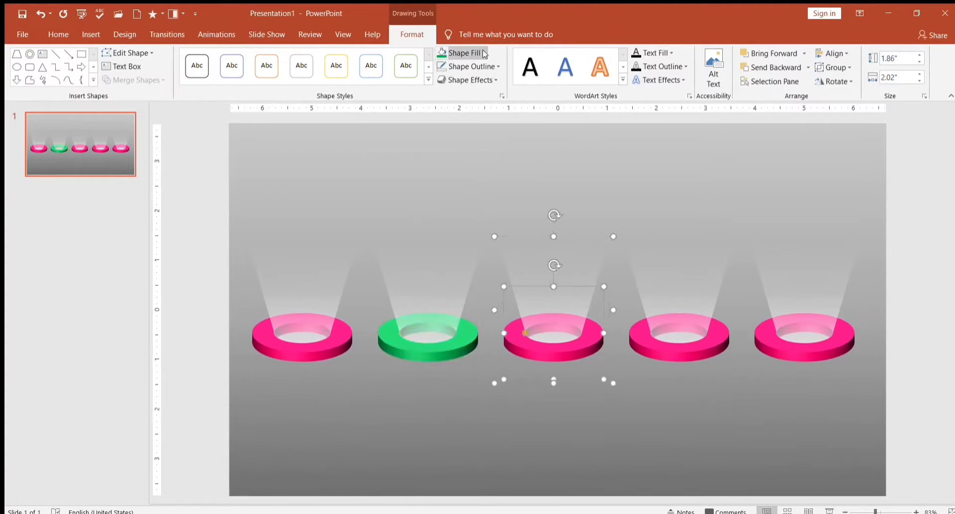
pyautogui.click(442, 53)
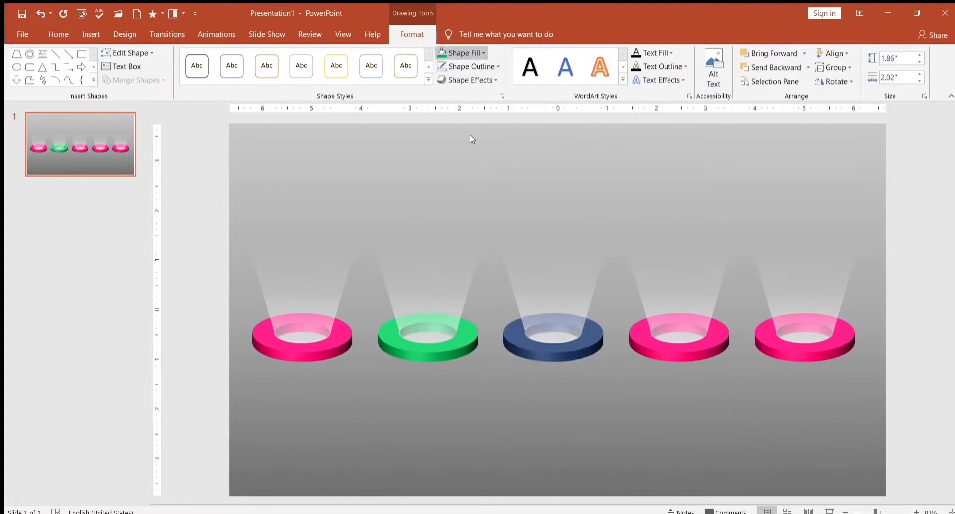
pyautogui.click(679, 351)
pyautogui.click(680, 351)
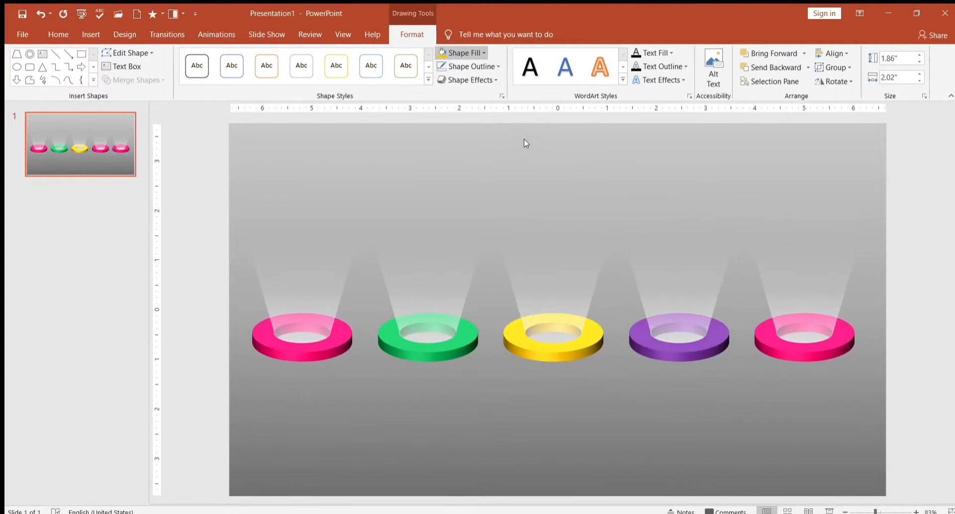
pyautogui.click(834, 342)
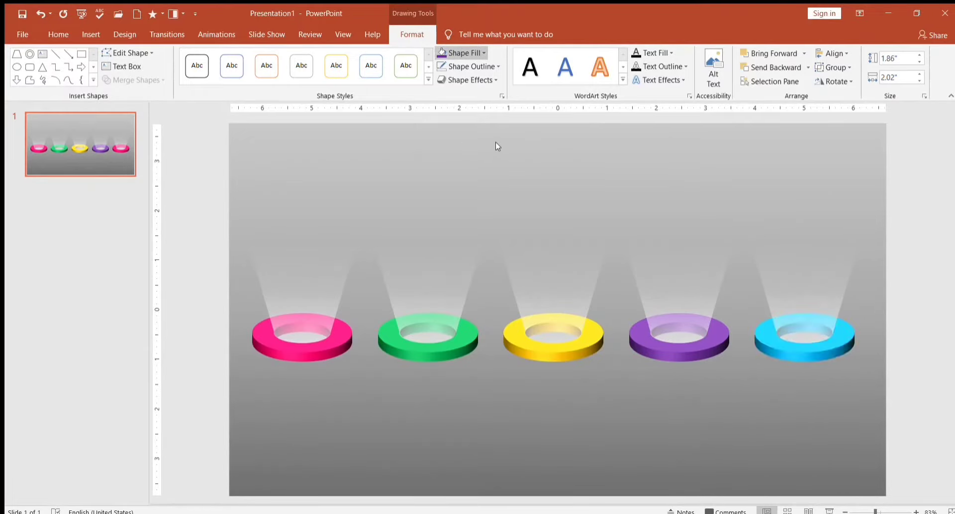
pyautogui.click(525, 431)
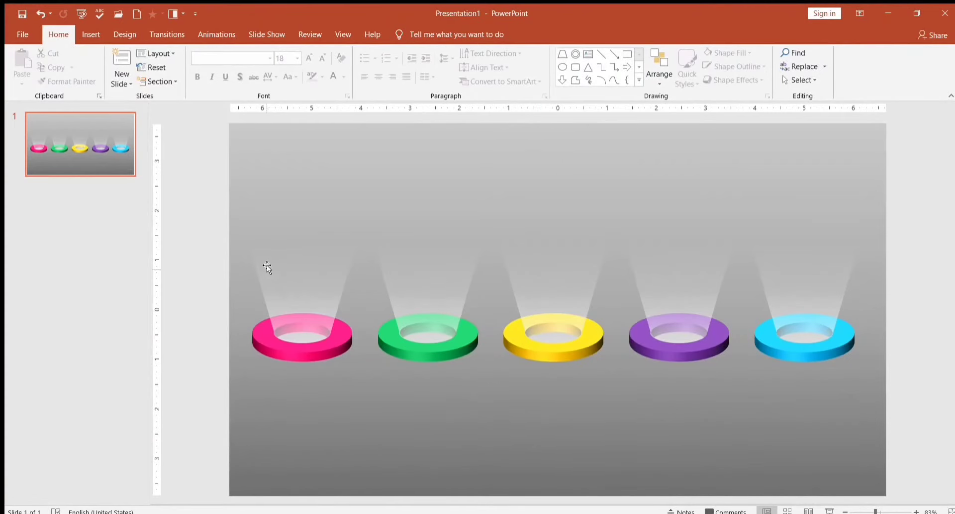
# Step: Select the first pink ring and change its Shape Fill to red
pyautogui.click(299, 350)
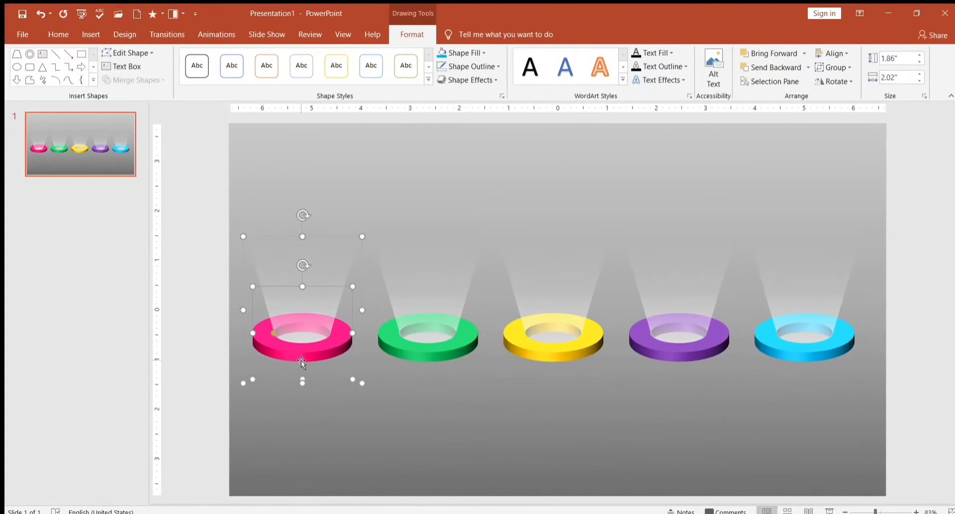
pyautogui.keyDown('shift'); pyautogui.click(449, 348); pyautogui.keyUp('shift')
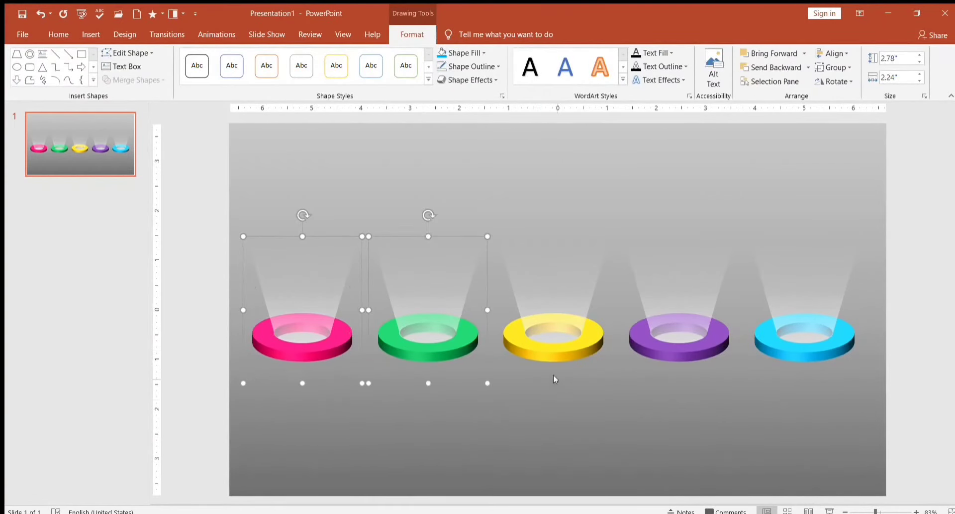
pyautogui.click(589, 357)
pyautogui.moveTo(214, 176); pyautogui.dragTo(875, 393)
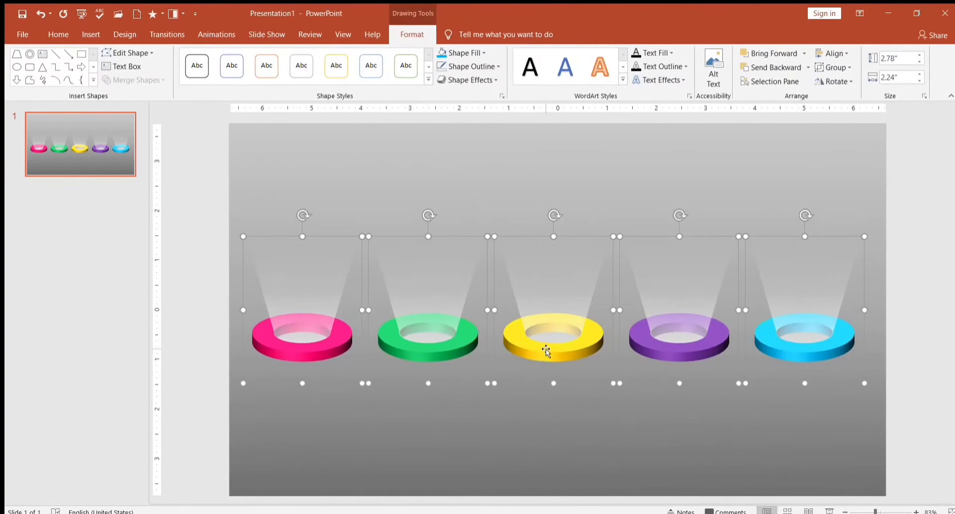
pyautogui.click(682, 235)
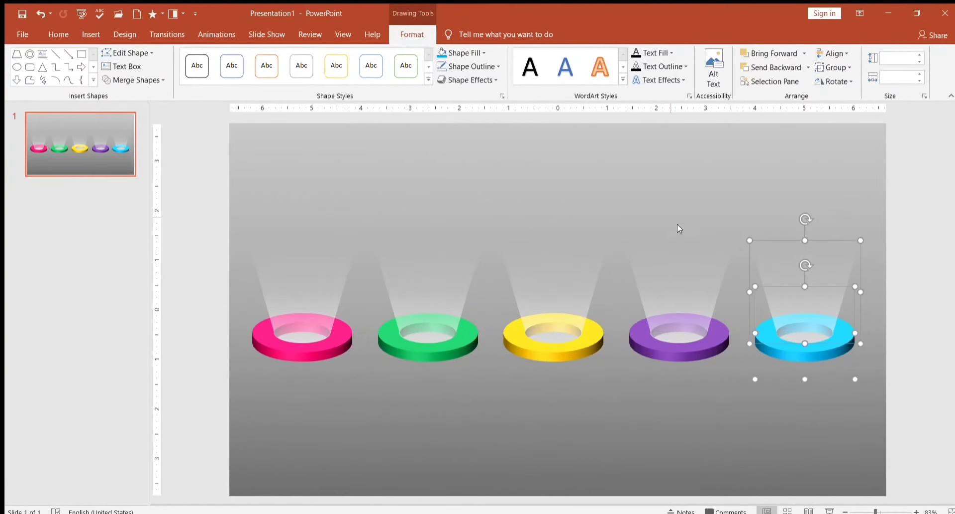
pyautogui.click(449, 272)
pyautogui.click(314, 355)
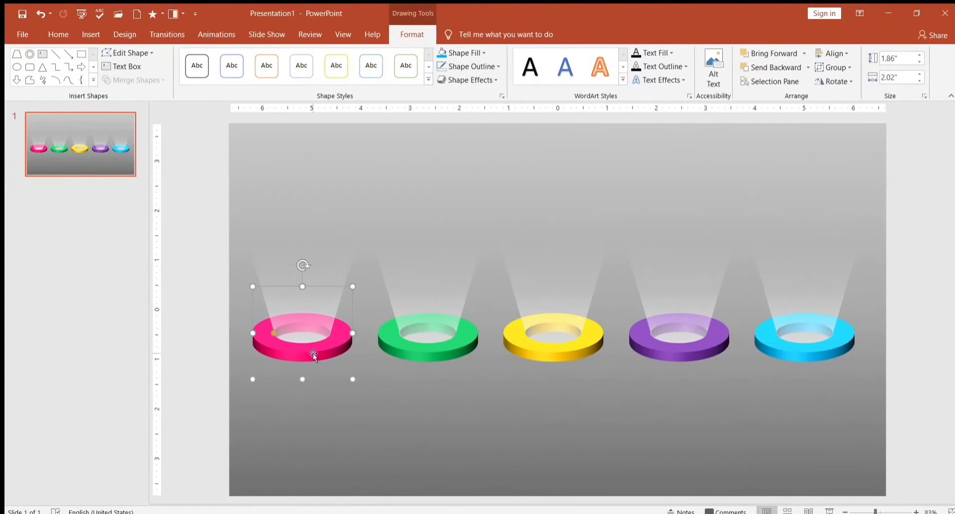
pyautogui.click(473, 59)
pyautogui.click(485, 126)
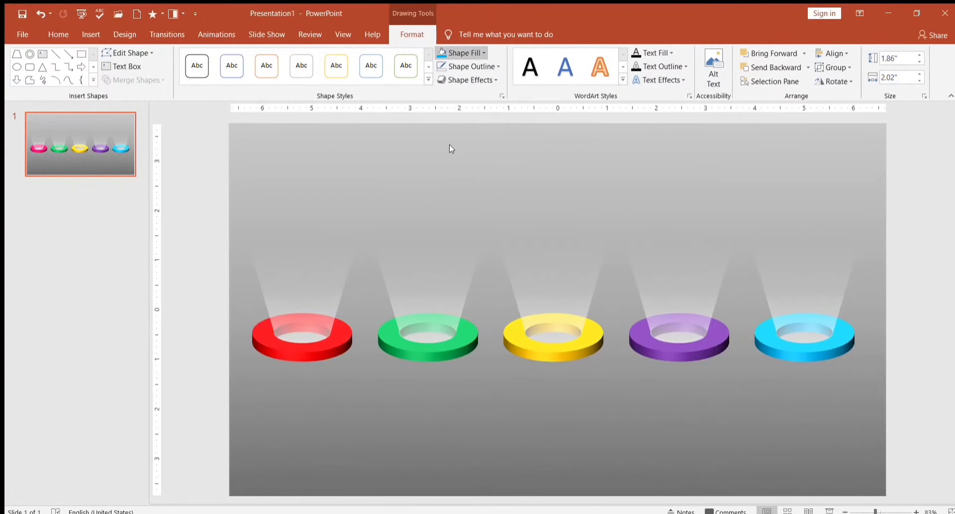
pyautogui.click(306, 348)
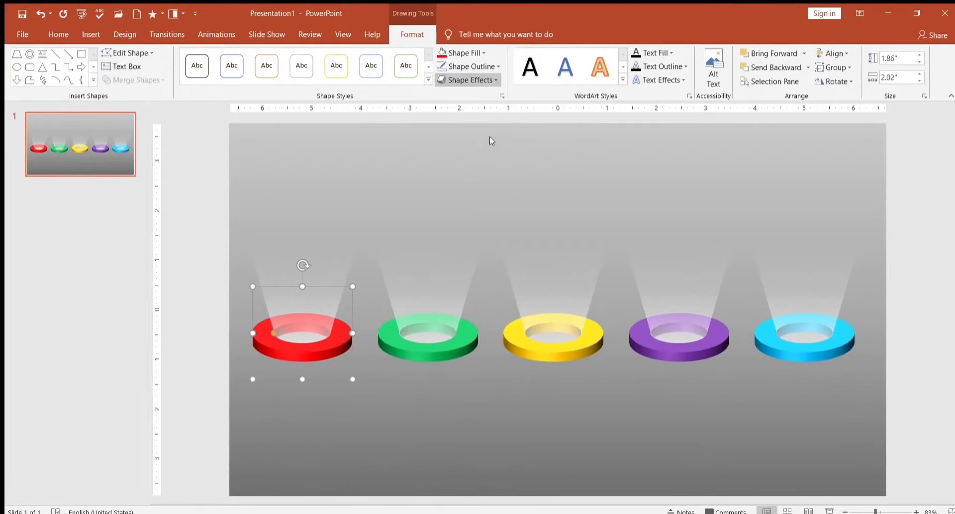
pyautogui.click(516, 154)
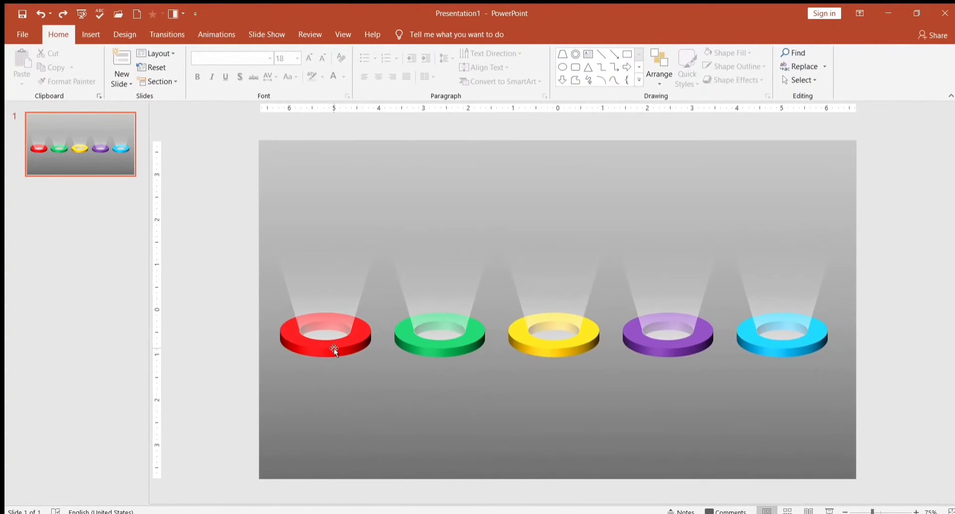
# Step: Select all five rings and expand the Shadow settings in Format Shape
pyautogui.click(333, 348)
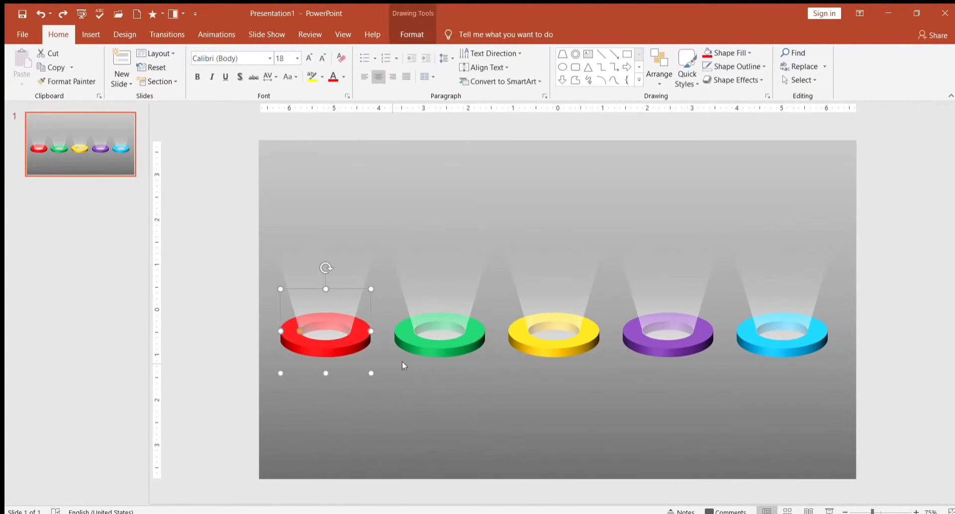
pyautogui.keyDown('shift'); pyautogui.click(449, 348); pyautogui.keyUp('shift')
pyautogui.keyDown('shift'); pyautogui.click(559, 348); pyautogui.keyUp('shift')
pyautogui.keyDown('shift'); pyautogui.click(690, 351); pyautogui.keyUp('shift')
pyautogui.keyDown('shift'); pyautogui.click(788, 344); pyautogui.keyUp('shift')
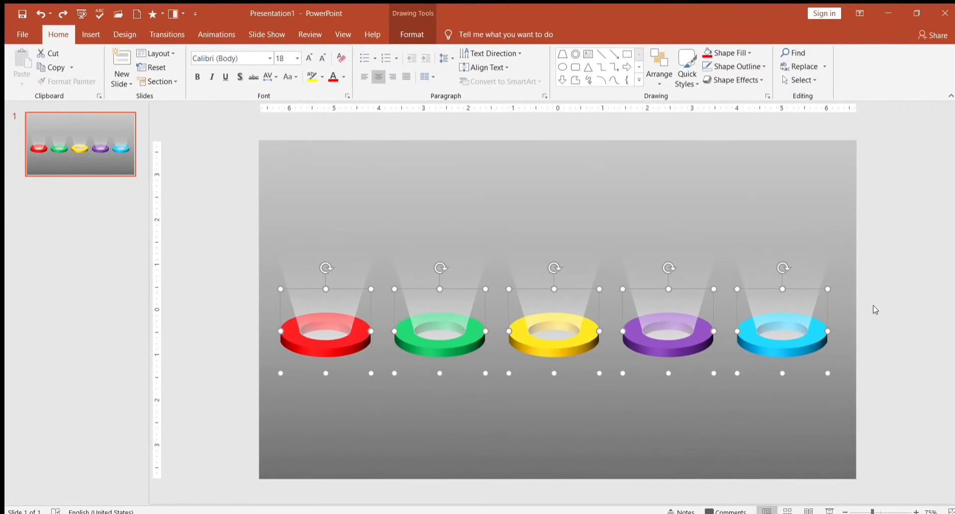
pyautogui.click(822, 156)
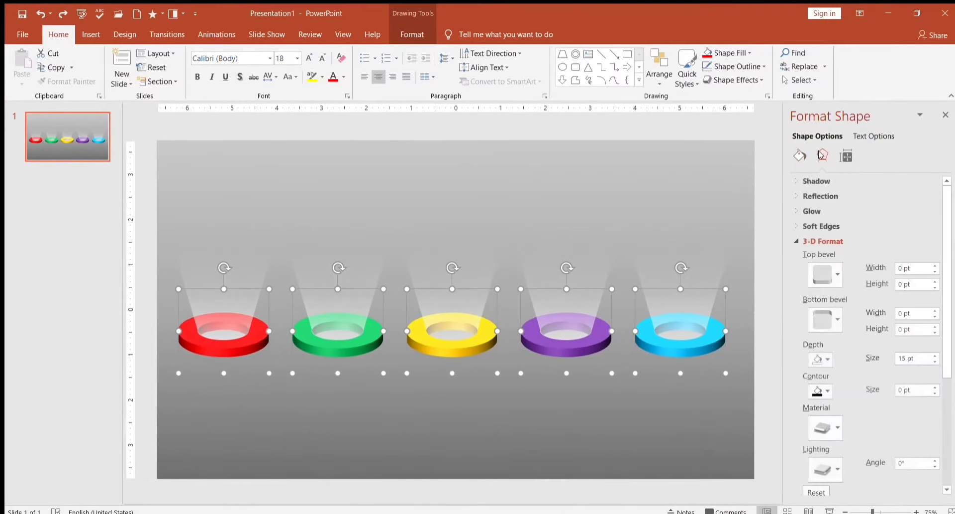
pyautogui.click(816, 180)
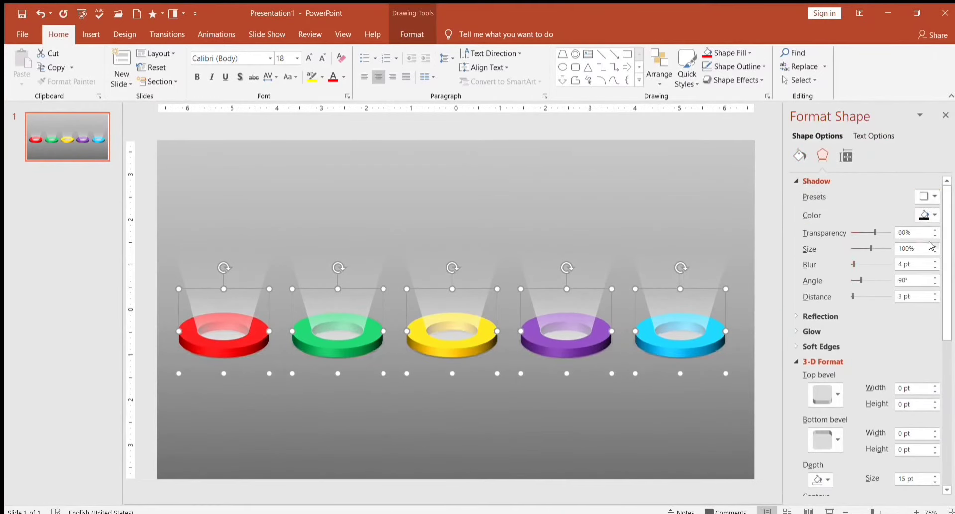
# Step: Set the ring shadow to 40% transparency, 102% size and slightly more blur, then close the pane
pyautogui.click(934, 235)
pyautogui.click(934, 235)
pyautogui.click(935, 245)
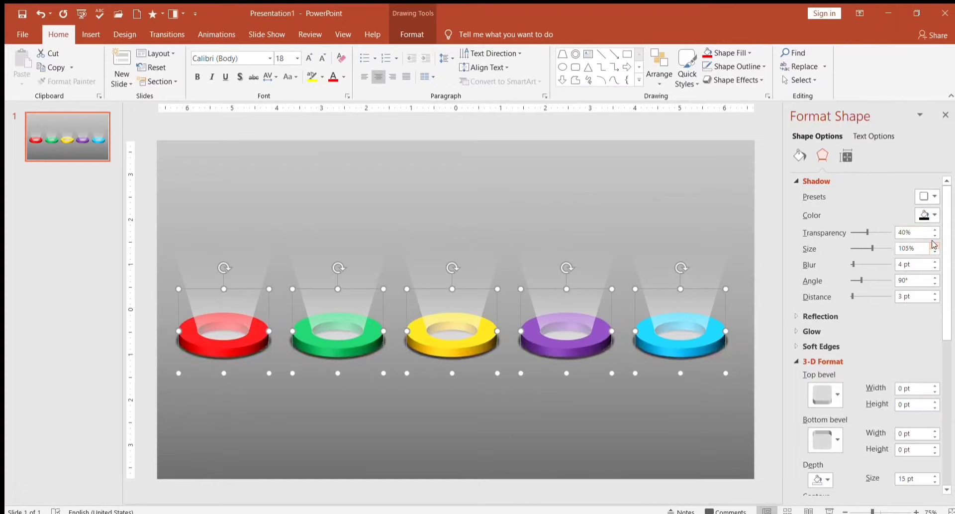
pyautogui.click(935, 245)
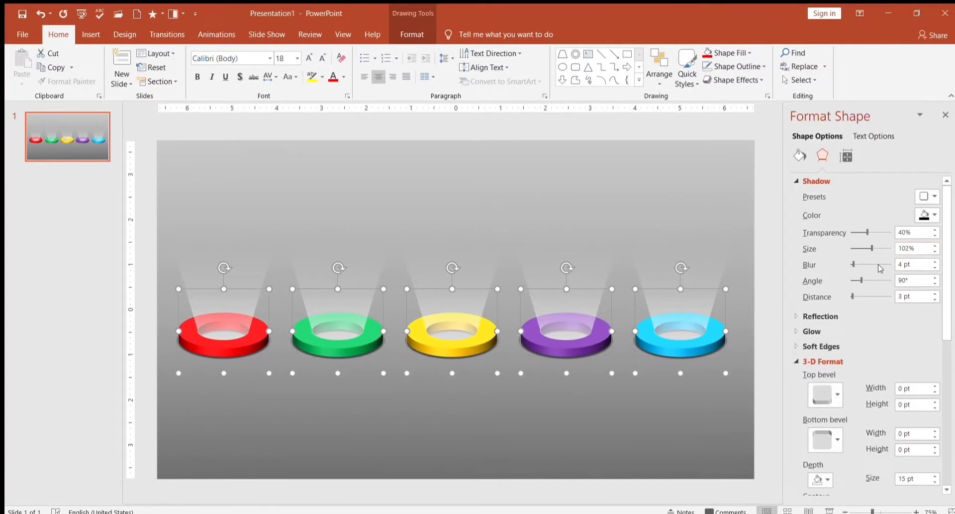
pyautogui.click(934, 260)
pyautogui.click(934, 260)
pyautogui.click(934, 260)
pyautogui.click(934, 260)
pyautogui.click(945, 115)
pyautogui.click(642, 213)
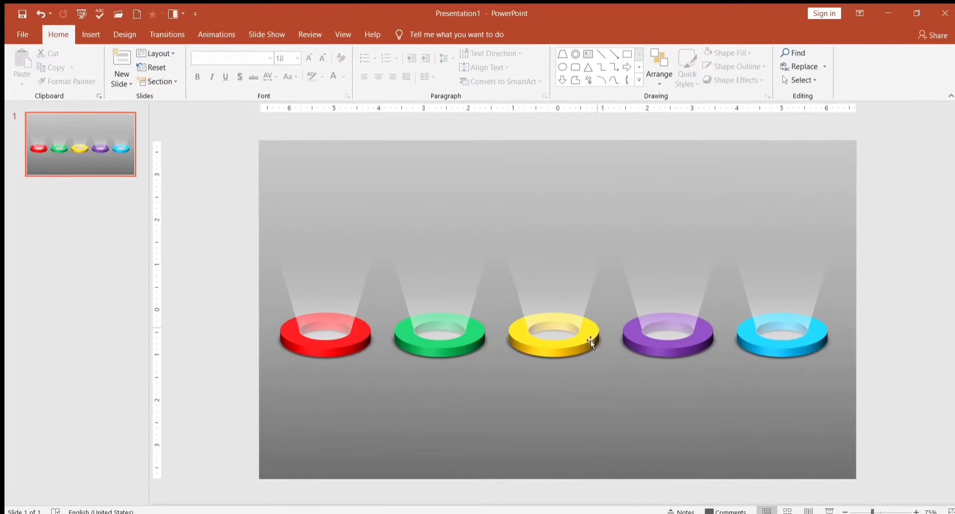
# Step: Select all five light beams and bring up their Fill settings
pyautogui.click(338, 283)
pyautogui.keyDown('shift'); pyautogui.click(450, 294); pyautogui.keyUp('shift')
pyautogui.keyDown('shift'); pyautogui.click(553, 286); pyautogui.keyUp('shift')
pyautogui.keyDown('shift'); pyautogui.click(654, 279); pyautogui.keyUp('shift')
pyautogui.keyDown('shift'); pyautogui.click(776, 330); pyautogui.keyUp('shift')
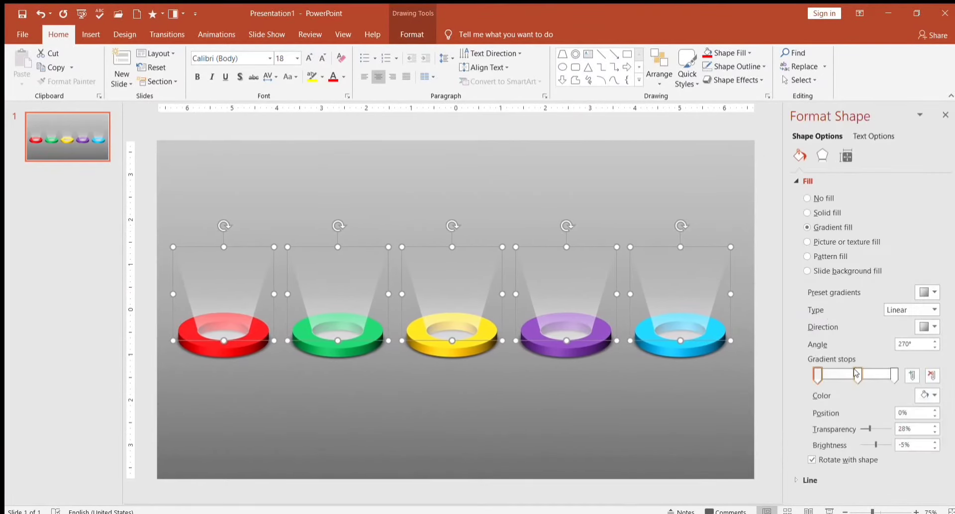
pyautogui.click(856, 374)
# Step: Delete the middle gradient stop, move the first stop to 20% and make it 55% transparent
pyautogui.click(933, 375)
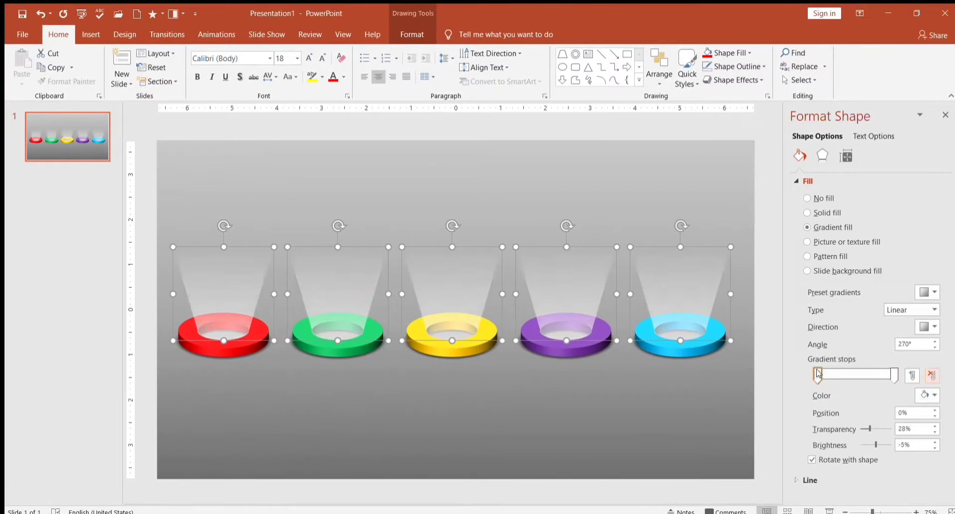
pyautogui.moveTo(818, 372); pyautogui.dragTo(831, 375)
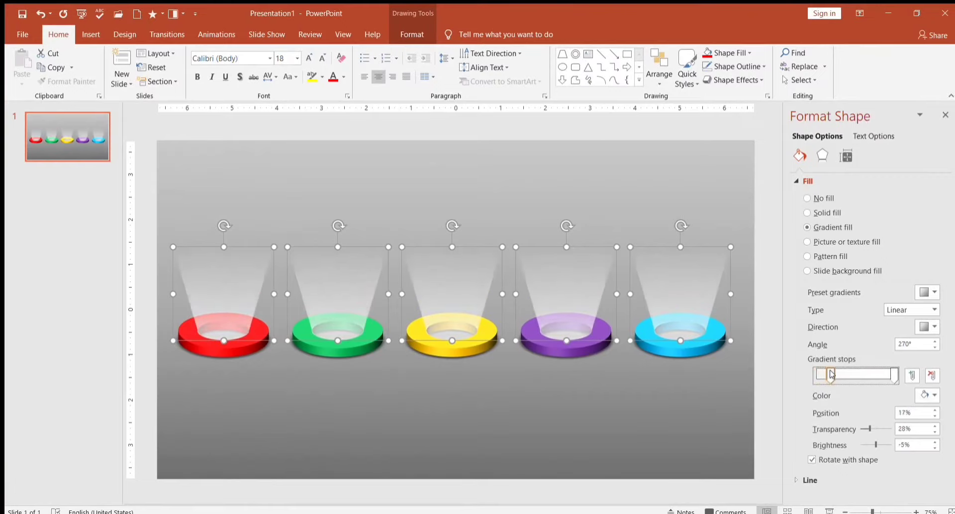
pyautogui.click(894, 374)
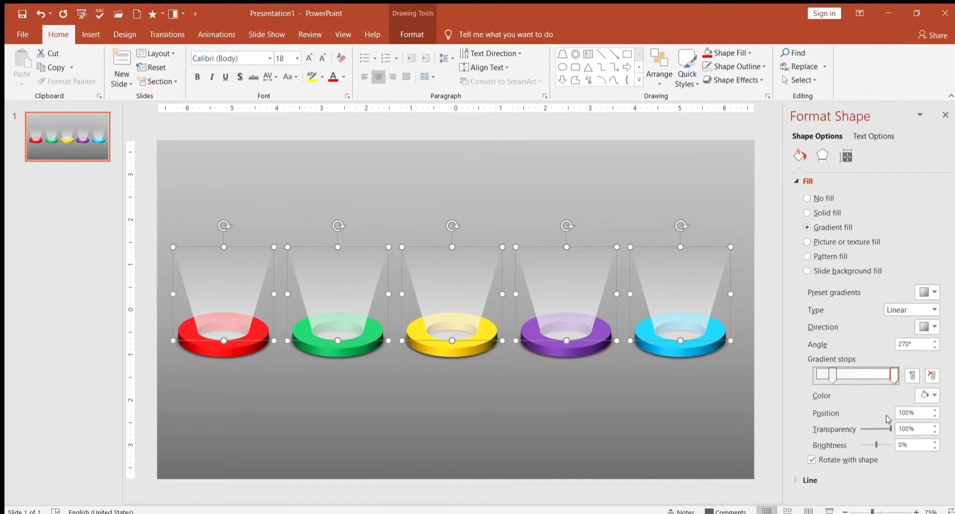
pyautogui.click(834, 376)
pyautogui.moveTo(868, 428); pyautogui.dragTo(876, 428)
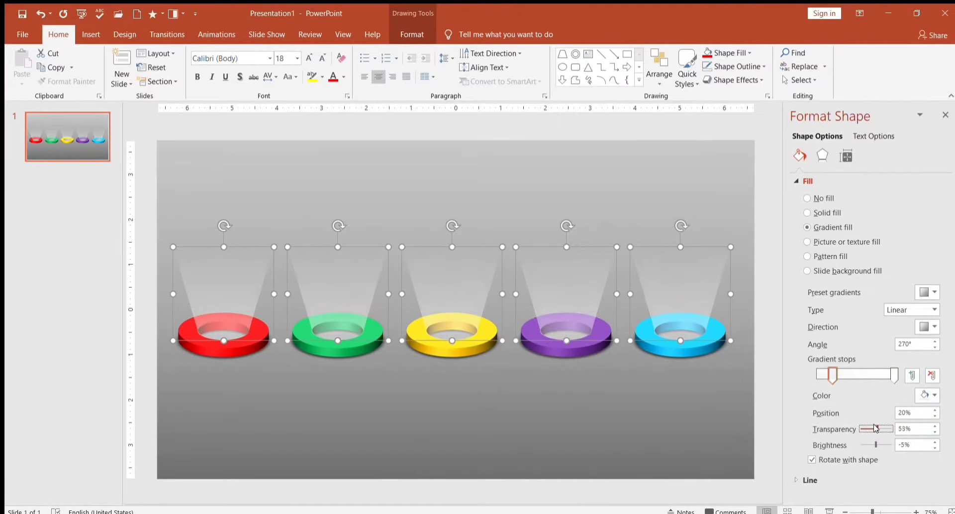
pyautogui.click(932, 423)
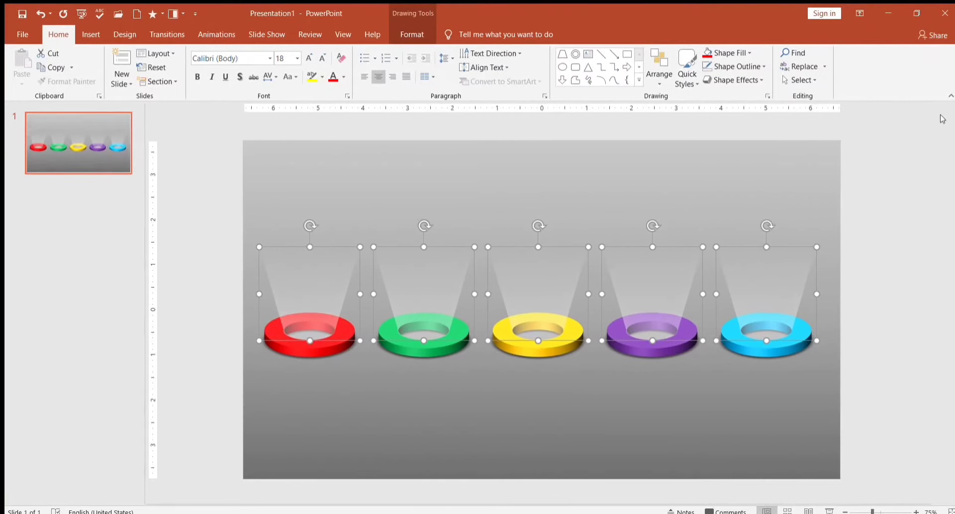
pyautogui.click(777, 224)
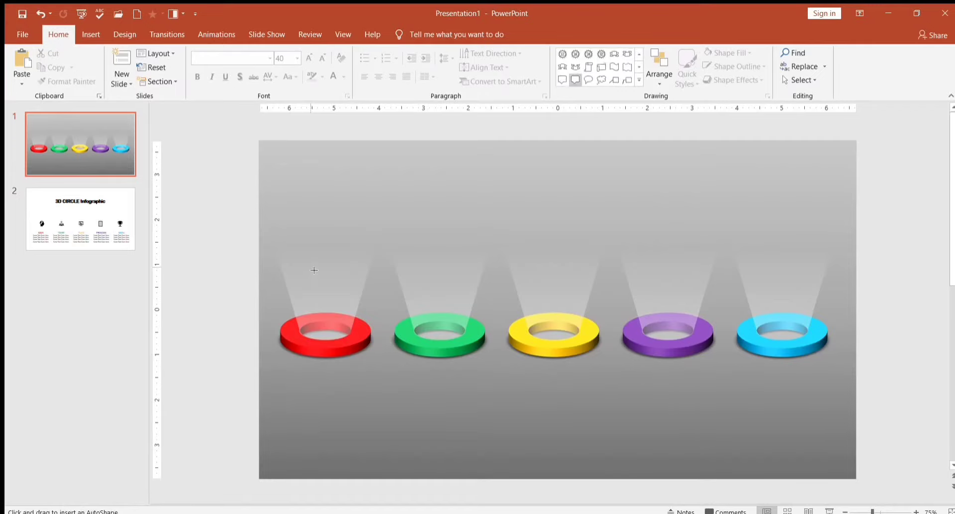
# Step: Draw a rectangular callout above the red ring, fill it red and resize it to 0.63" by 0.77"
pyautogui.moveTo(314, 270)
pyautogui.mouseDown()
pyautogui.moveTo(349, 297)
pyautogui.moveTo(315, 305)
pyautogui.moveTo(350, 306)
pyautogui.moveTo(339, 297)
pyautogui.mouseUp()
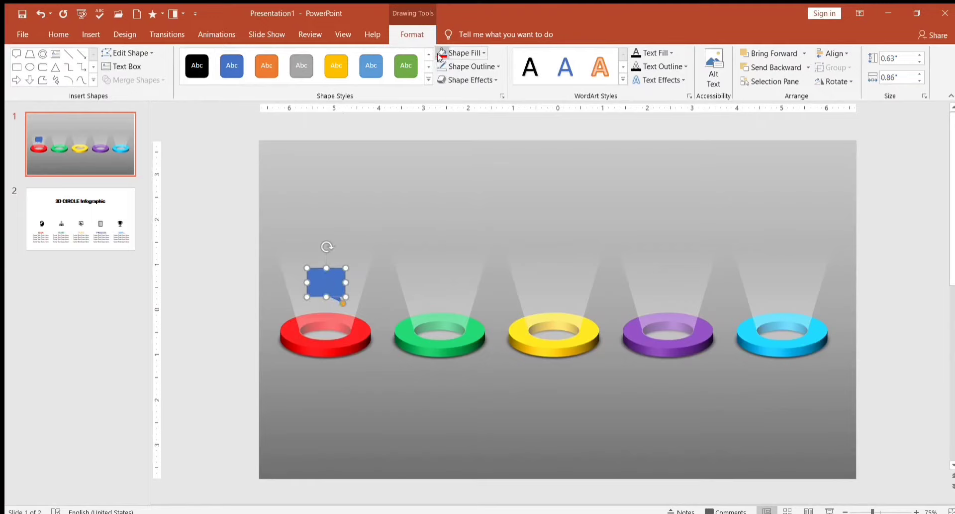
pyautogui.click(455, 53)
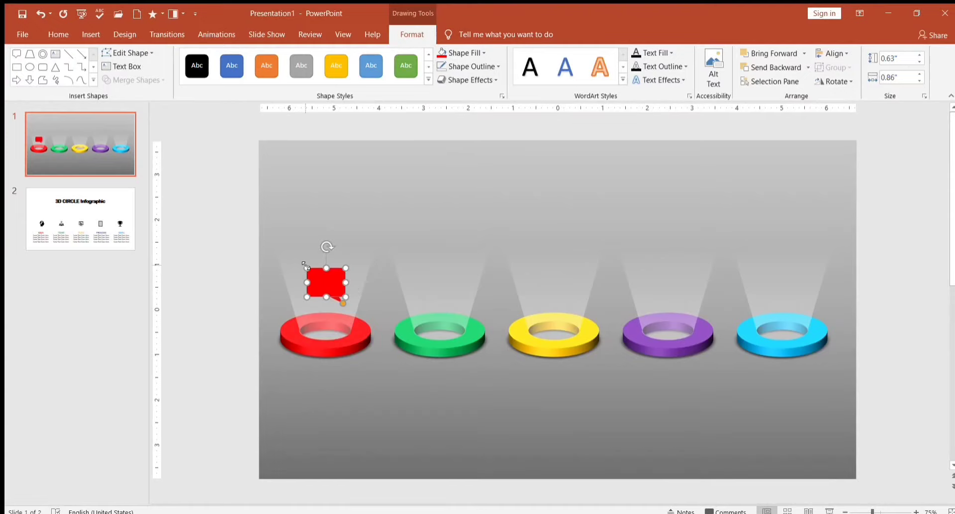
pyautogui.moveTo(305, 264); pyautogui.dragTo(324, 275)
pyautogui.click(448, 186)
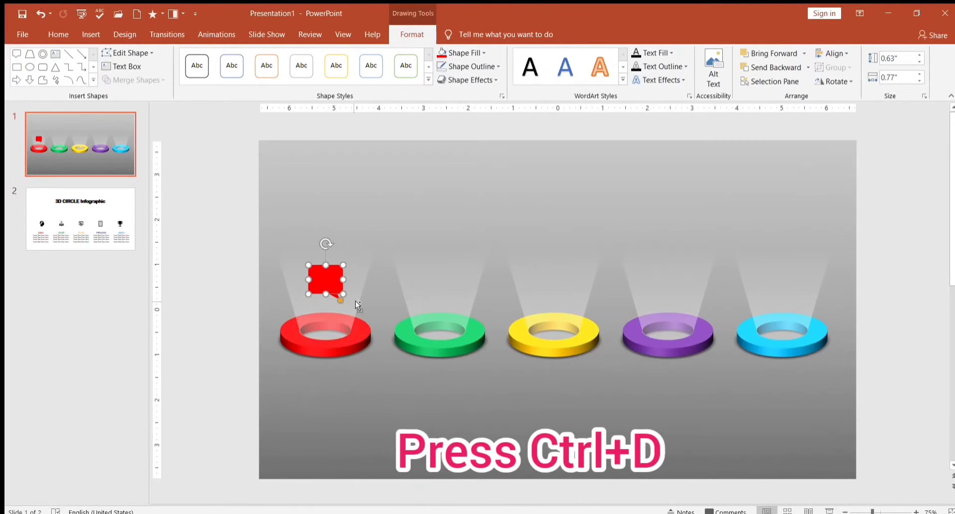
# Step: Duplicate the red callout above each ring, recolouring the copies green, yellow, purple and cyan
pyautogui.hotkey('ctrl', 'd')
pyautogui.moveTo(331, 279); pyautogui.dragTo(442, 286)
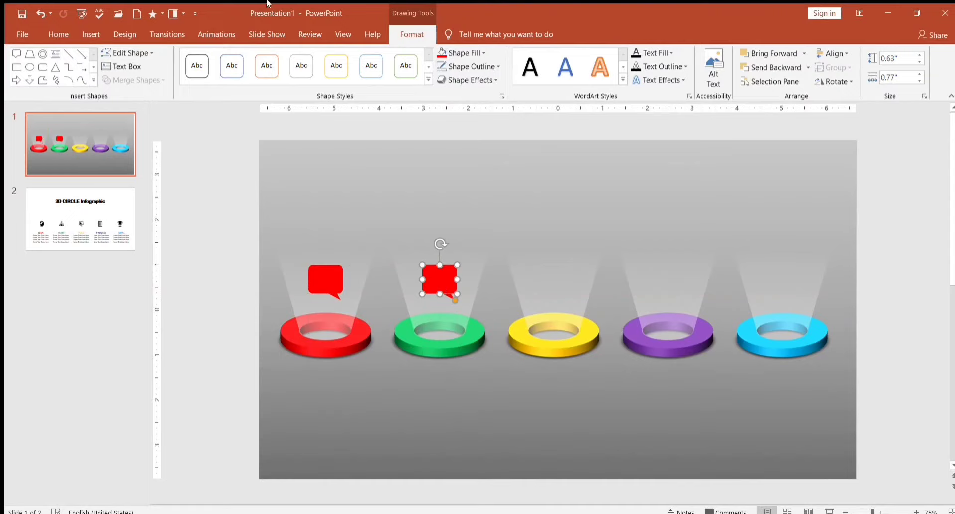
pyautogui.click(485, 51)
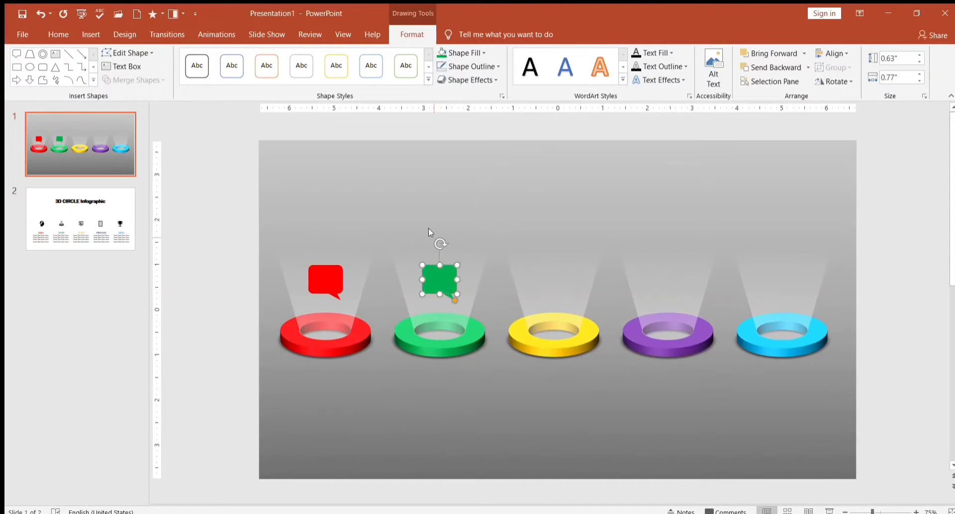
pyautogui.hotkey('ctrl', 'd')
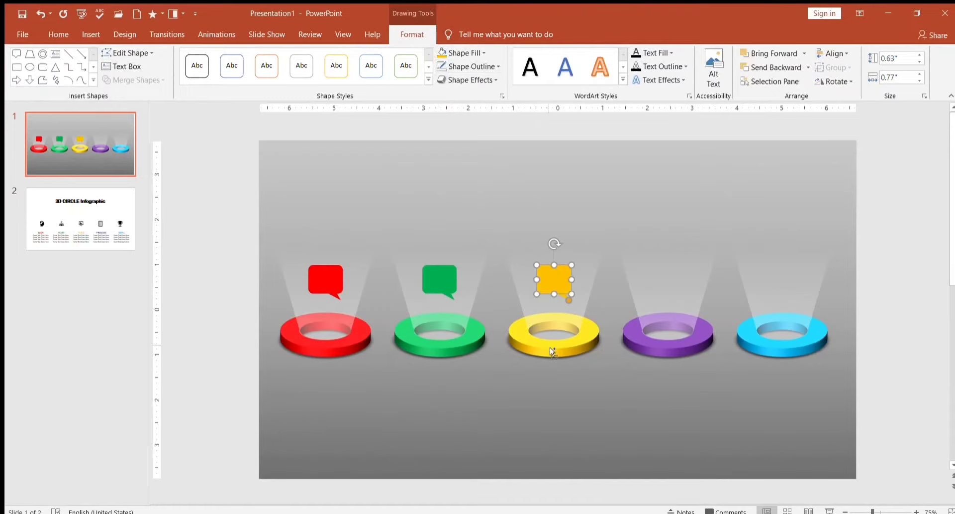
pyautogui.hotkey('ctrl', 'd')
pyautogui.click(442, 52)
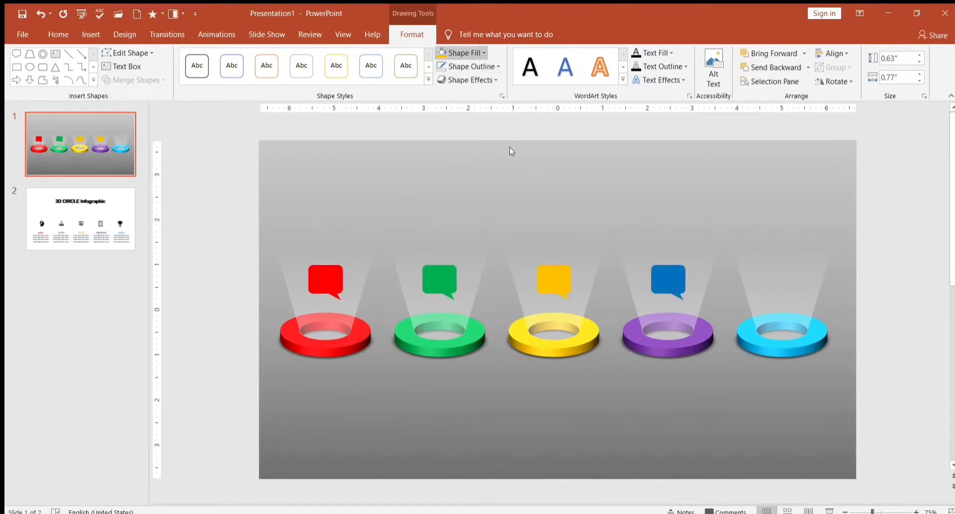
pyautogui.hotkey('ctrl', 'd')
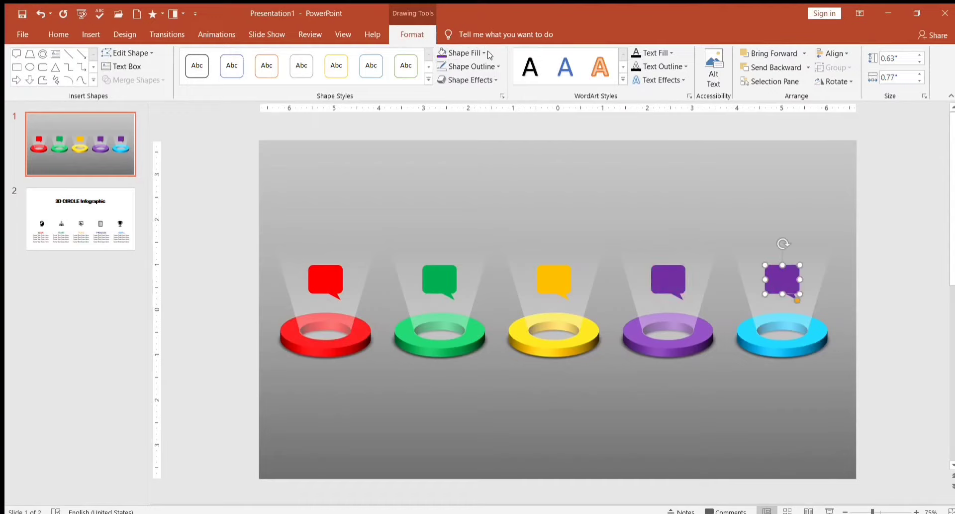
pyautogui.click(442, 52)
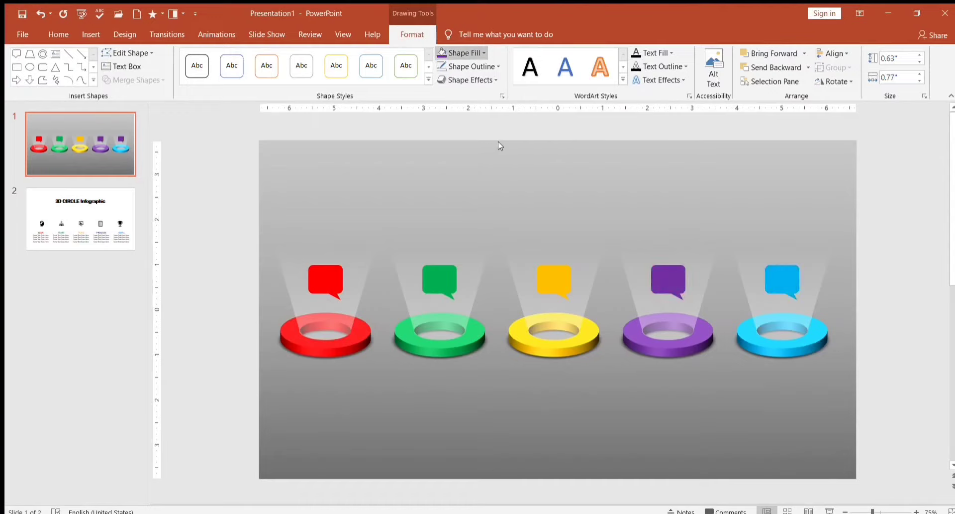
pyautogui.click(449, 202)
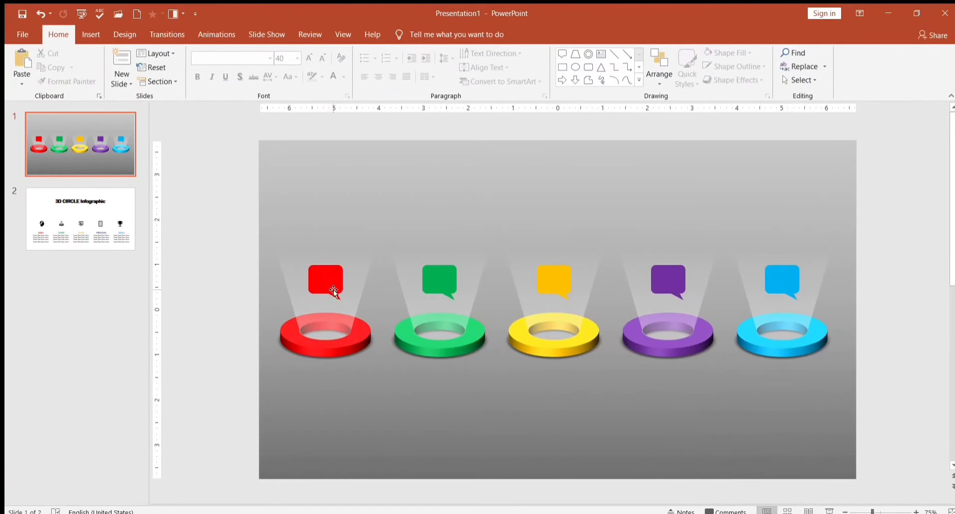
# Step: Cut the icons and IDEA–GOAL text columns from slide 2 and paste them onto slide 1
pyautogui.click(62, 206)
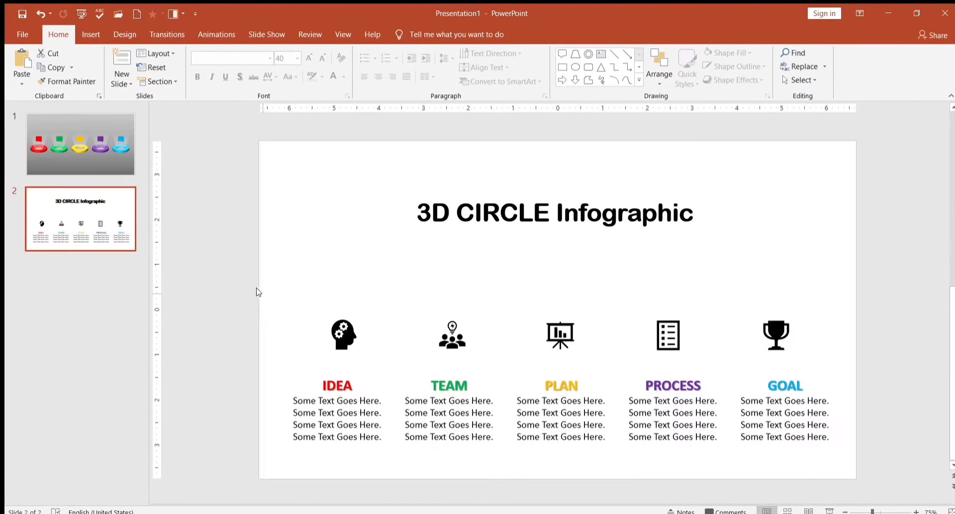
pyautogui.moveTo(215, 243); pyautogui.dragTo(866, 490)
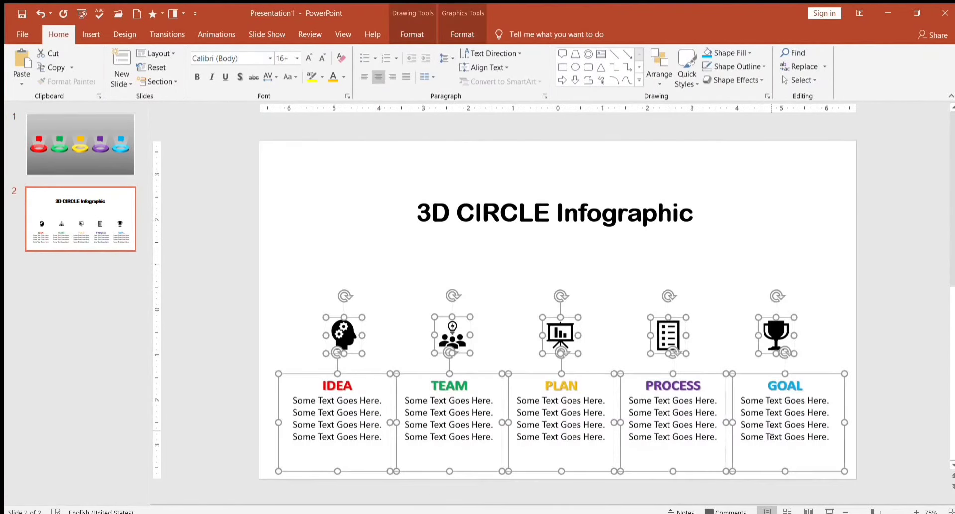
pyautogui.hotkey('ctrl', 'x')
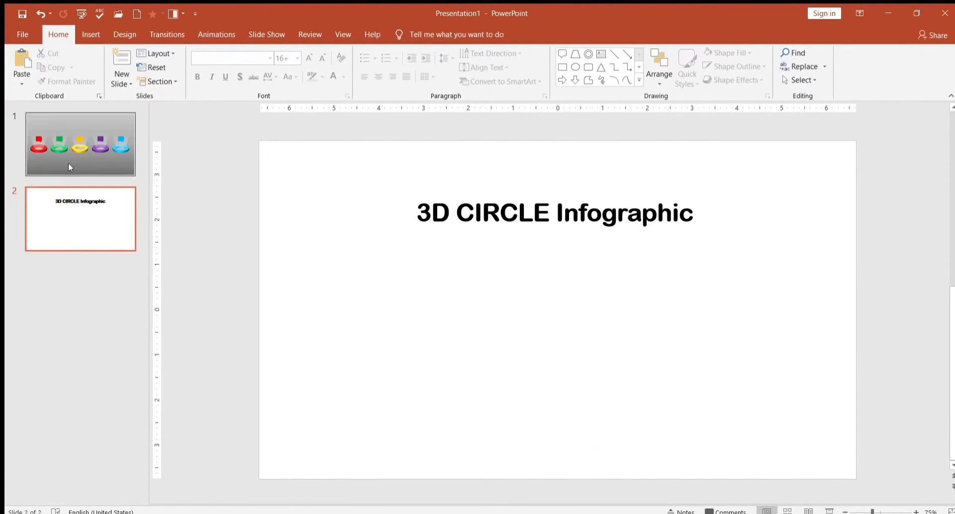
pyautogui.click(67, 163)
pyautogui.hotkey('ctrl', 'v')
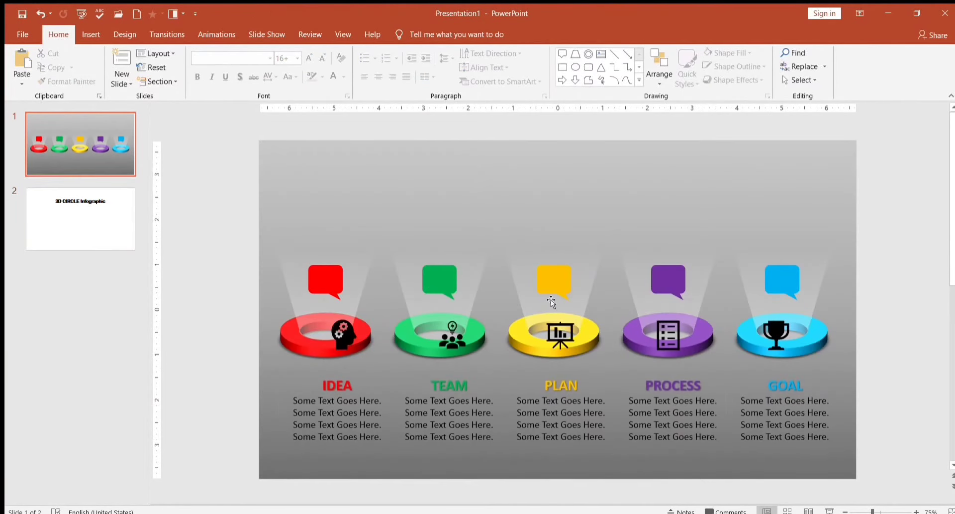
# Step: Select the IDEA, TEAM, PLAN, PROCESS and GOAL icons and shift them up in the rings
pyautogui.click(529, 156)
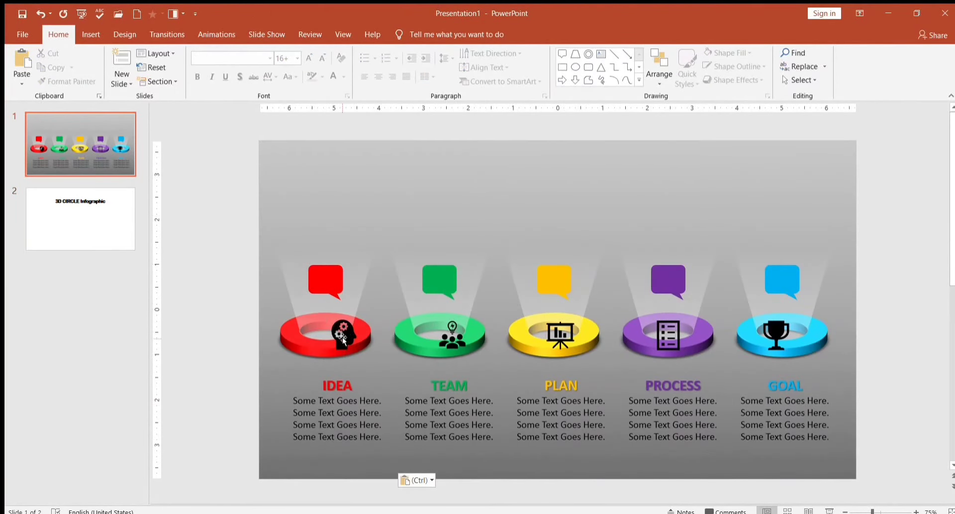
pyautogui.click(344, 341)
pyautogui.keyDown('shift'); pyautogui.click(454, 336); pyautogui.keyUp('shift')
pyautogui.keyDown('shift'); pyautogui.click(563, 335); pyautogui.keyUp('shift')
pyautogui.keyDown('shift'); pyautogui.click(669, 334); pyautogui.keyUp('shift')
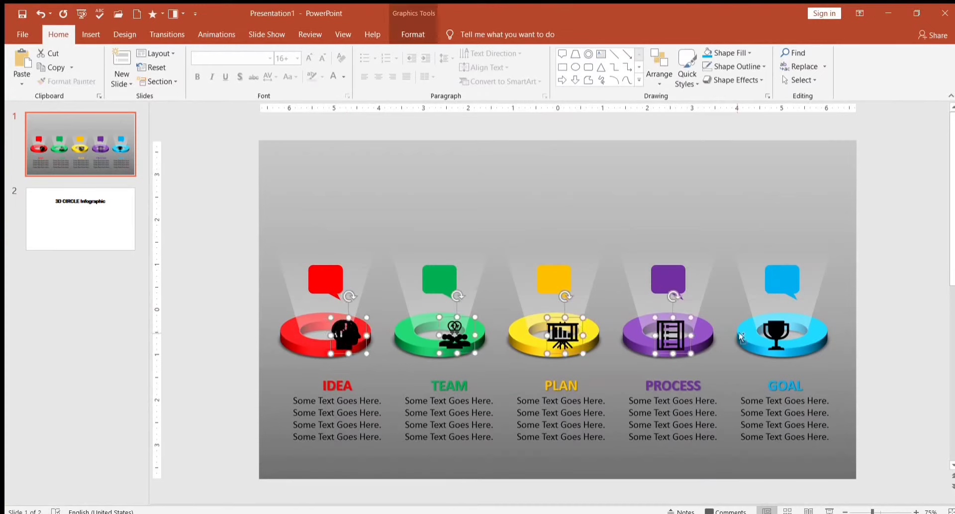
pyautogui.click(693, 330)
pyautogui.click(351, 337)
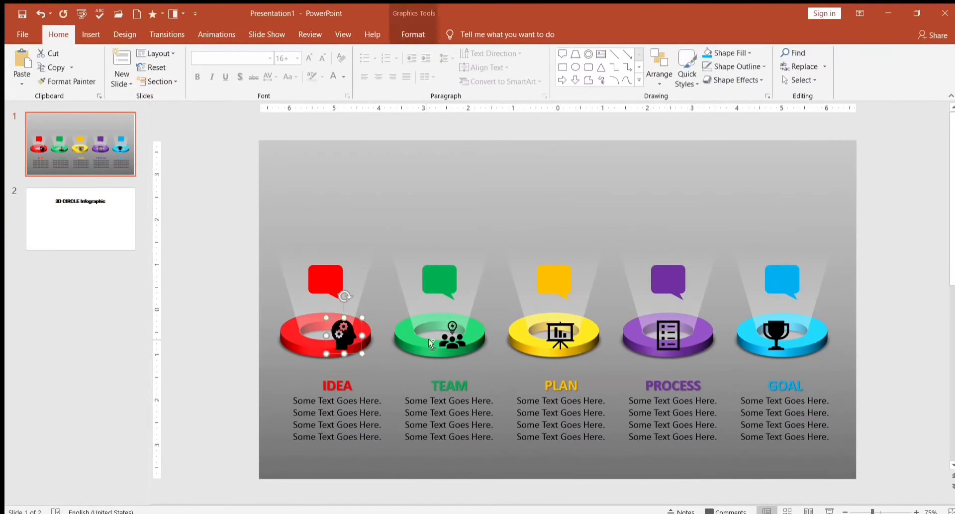
pyautogui.keyDown('shift'); pyautogui.click(453, 342); pyautogui.keyUp('shift')
pyautogui.keyDown('shift'); pyautogui.click(568, 341); pyautogui.keyUp('shift')
pyautogui.keyDown('shift'); pyautogui.click(774, 329); pyautogui.keyUp('shift')
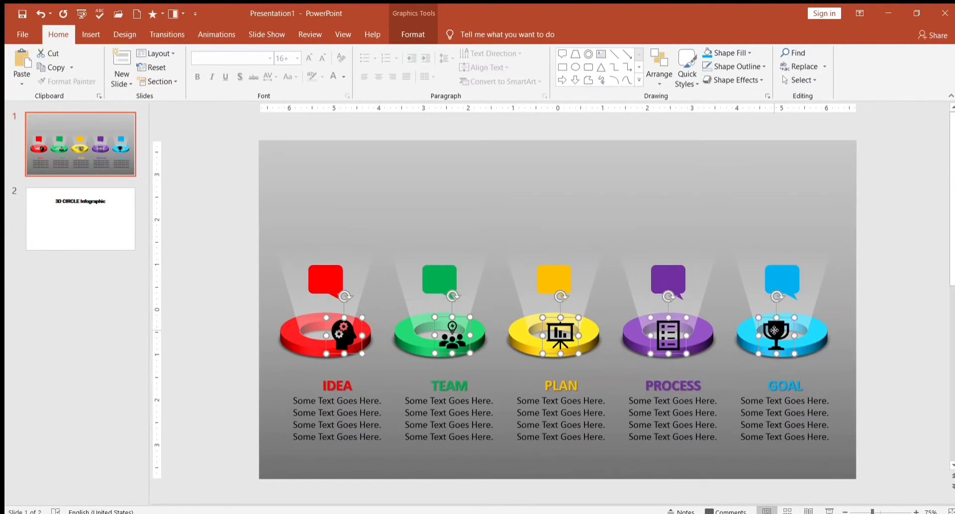
pyautogui.moveTo(794, 351); pyautogui.dragTo(784, 345)
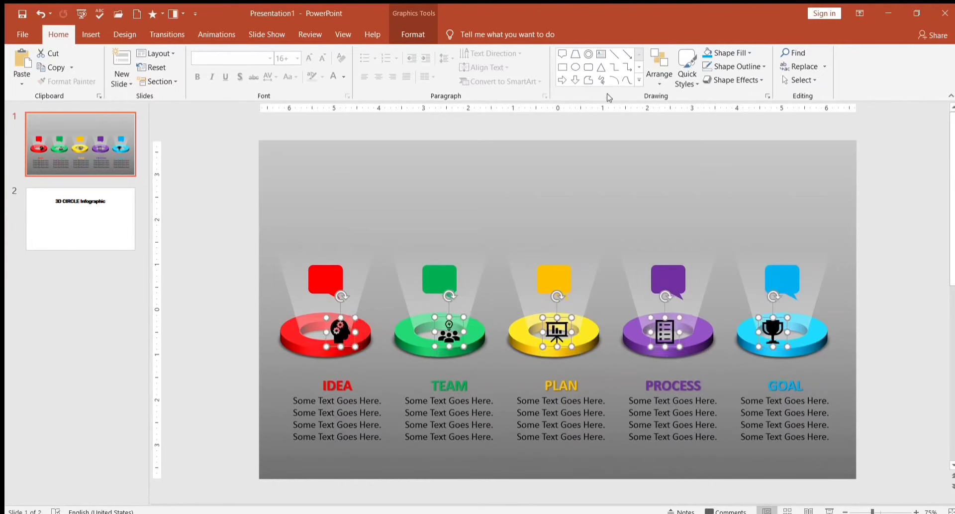
# Step: Fill the selected icons white; a trial move of the head icon into the red bubble is undone
pyautogui.click(413, 34)
pyautogui.click(348, 53)
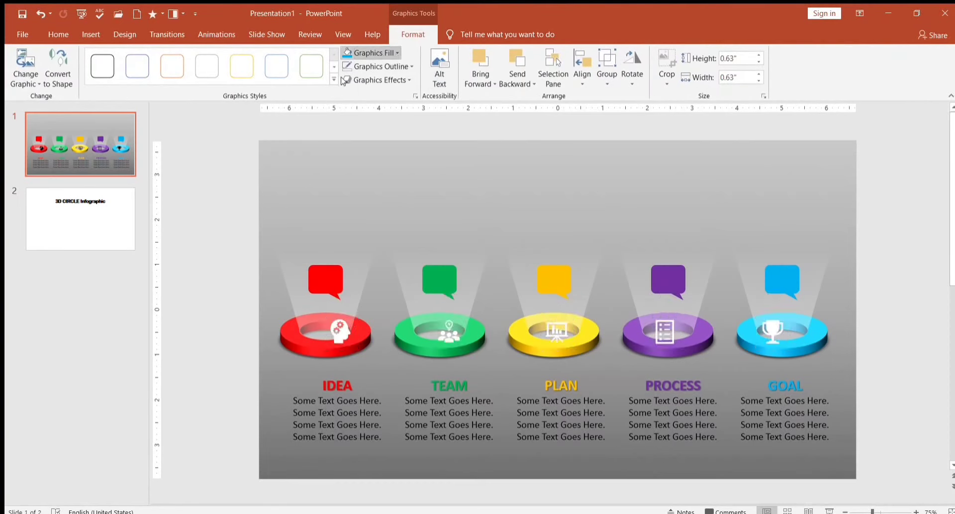
pyautogui.click(223, 177)
pyautogui.moveTo(340, 331); pyautogui.dragTo(326, 280)
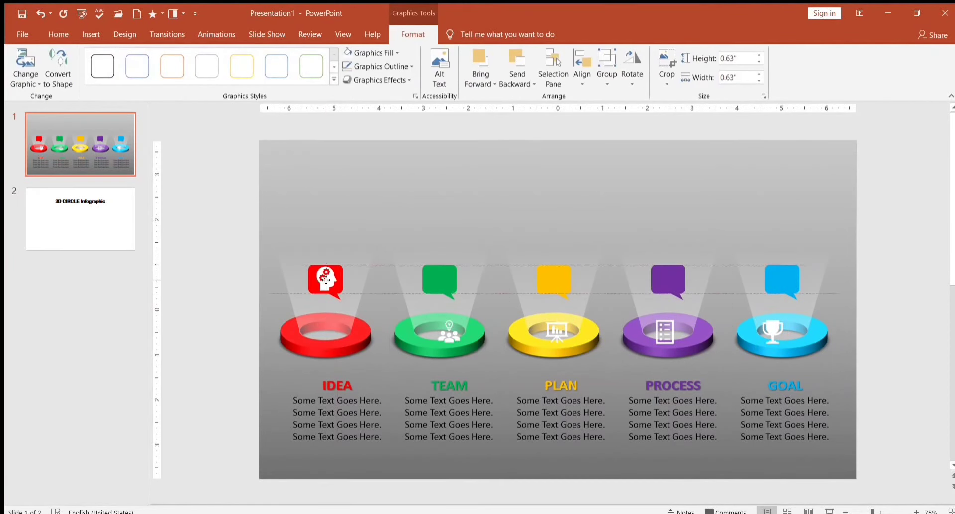
pyautogui.hotkey('ctrl', 'z')
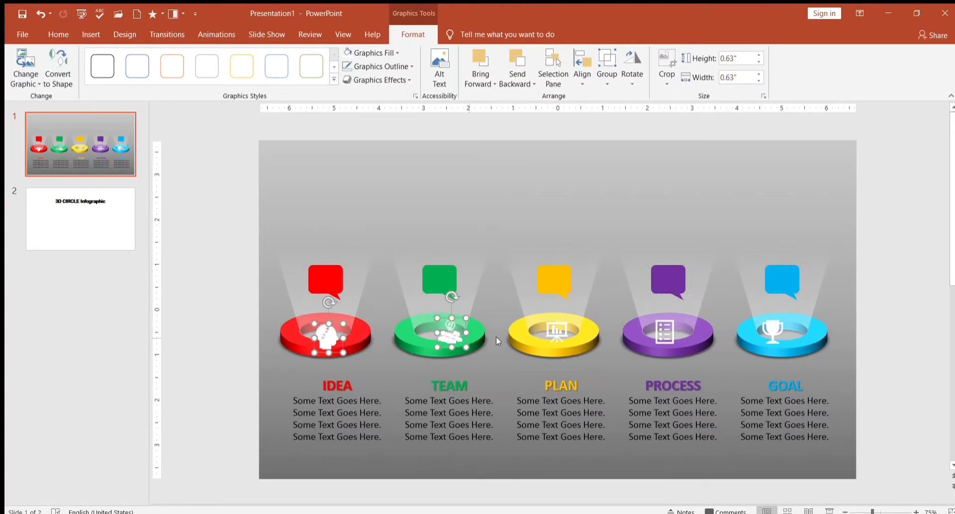
# Step: Move the IDEA head and TEAM people icons into the red and green bubbles
pyautogui.click(547, 342)
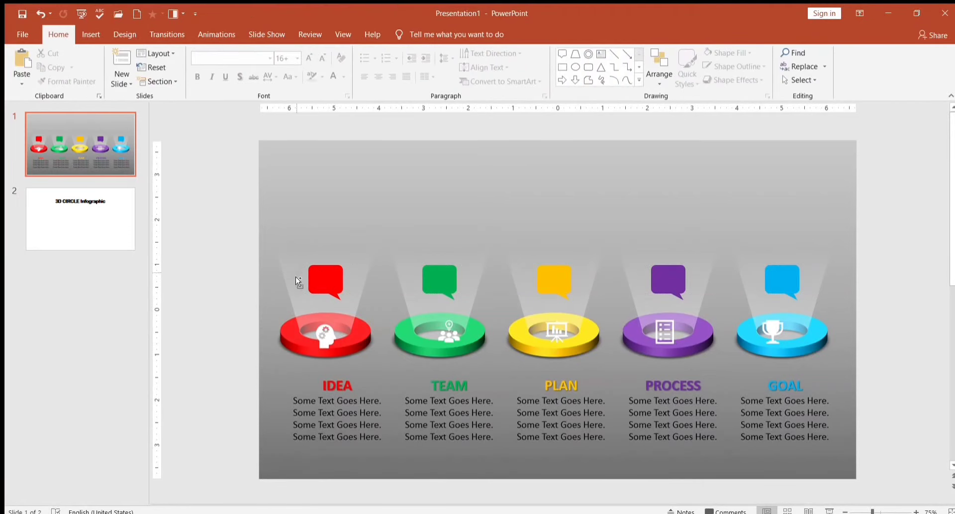
pyautogui.click(332, 342)
pyautogui.keyDown('shift'); pyautogui.click(449, 333); pyautogui.keyUp('shift')
pyautogui.keyDown('shift'); pyautogui.click(558, 332); pyautogui.keyUp('shift')
pyautogui.keyDown('shift'); pyautogui.click(674, 337); pyautogui.keyUp('shift')
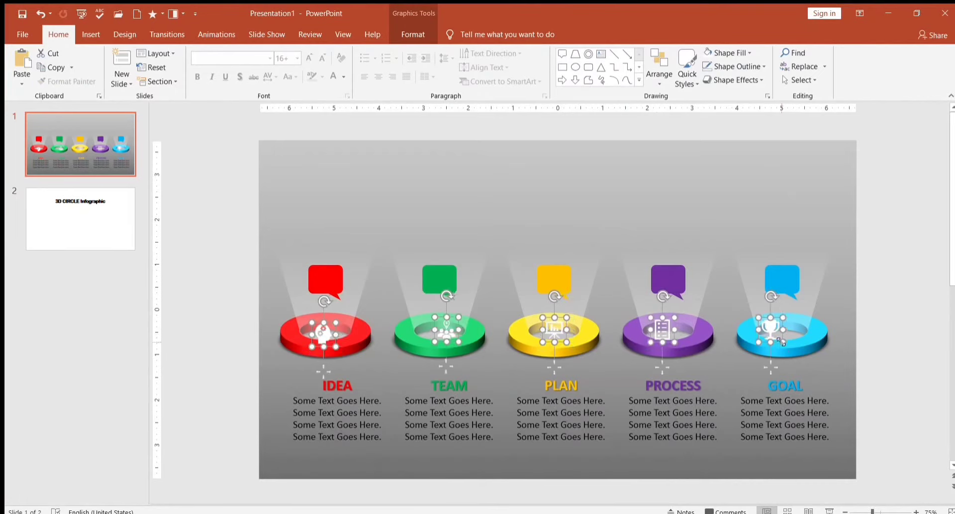
pyautogui.click(383, 278)
pyautogui.click(326, 332)
pyautogui.moveTo(325, 332); pyautogui.dragTo(326, 276)
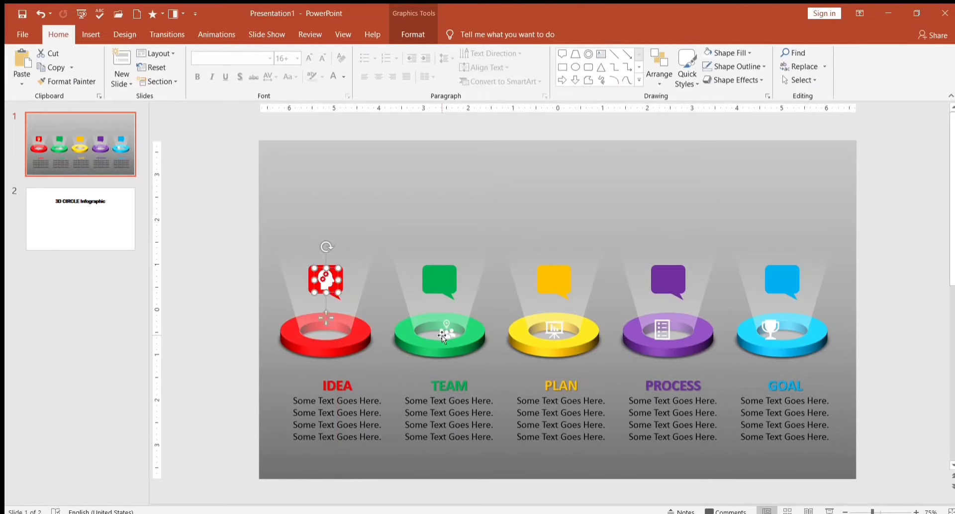
pyautogui.moveTo(447, 330); pyautogui.dragTo(441, 283)
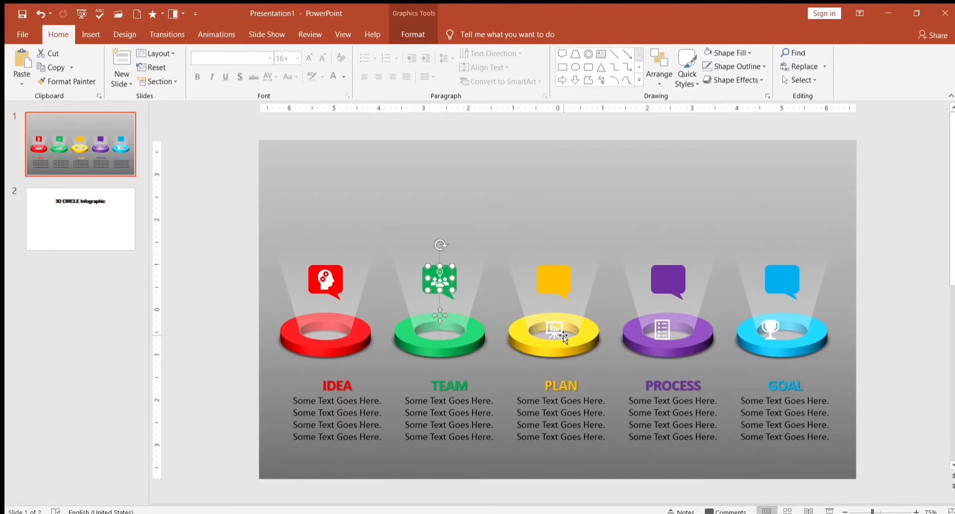
# Step: Move the PLAN projector, PROCESS document and GOAL trophy icons into the yellow, purple and blue bubbles
pyautogui.click(554, 323)
pyautogui.moveTo(555, 323); pyautogui.dragTo(555, 277)
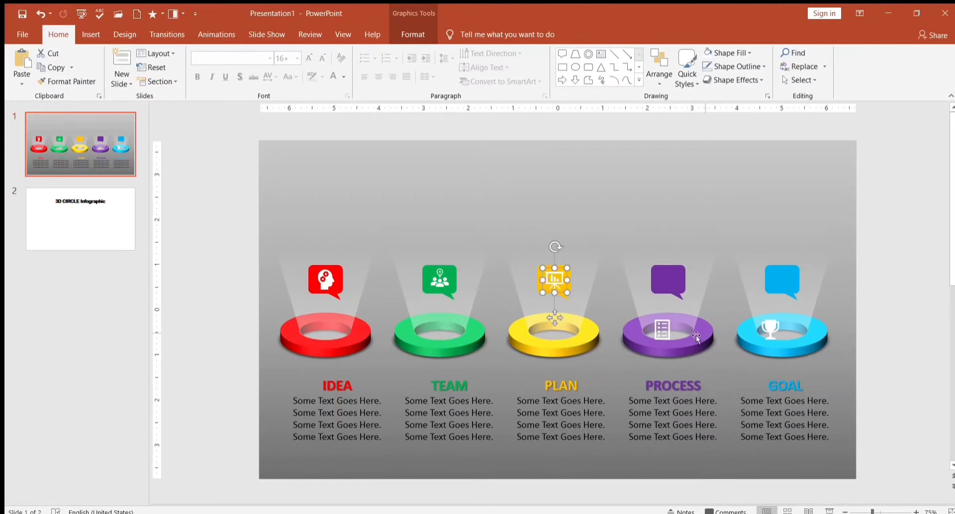
pyautogui.click(666, 328)
pyautogui.moveTo(667, 329); pyautogui.dragTo(671, 275)
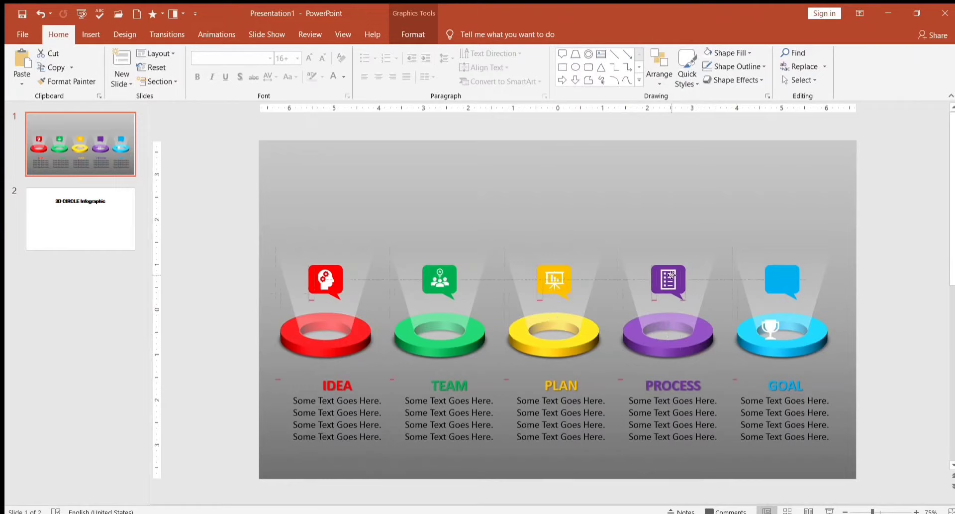
pyautogui.click(771, 328)
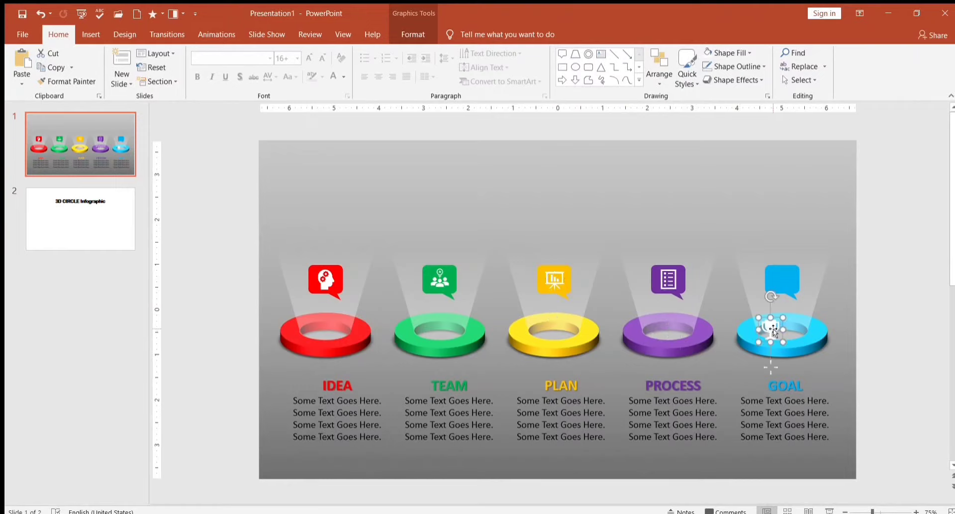
pyautogui.moveTo(771, 328); pyautogui.dragTo(783, 280)
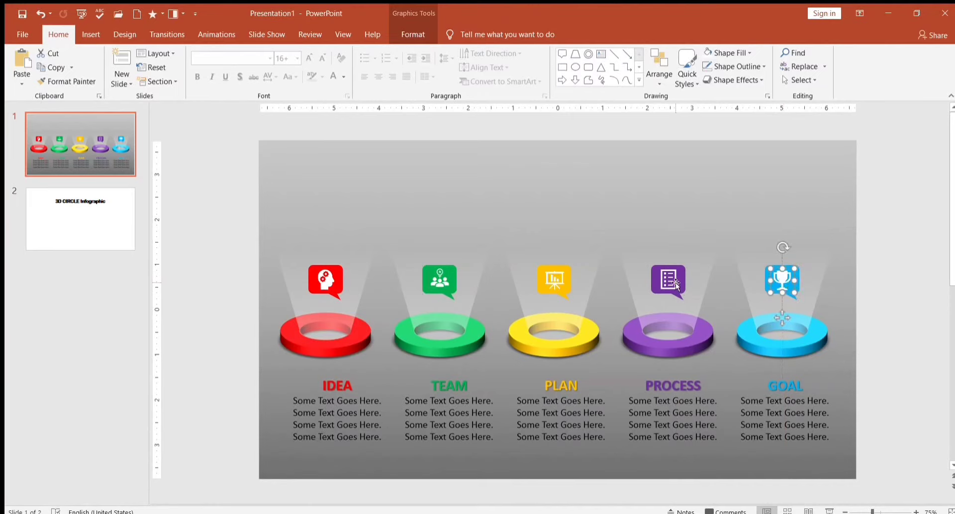
pyautogui.click(798, 198)
# Step: Select all five callout bubbles together with their white icons
pyautogui.click(315, 285)
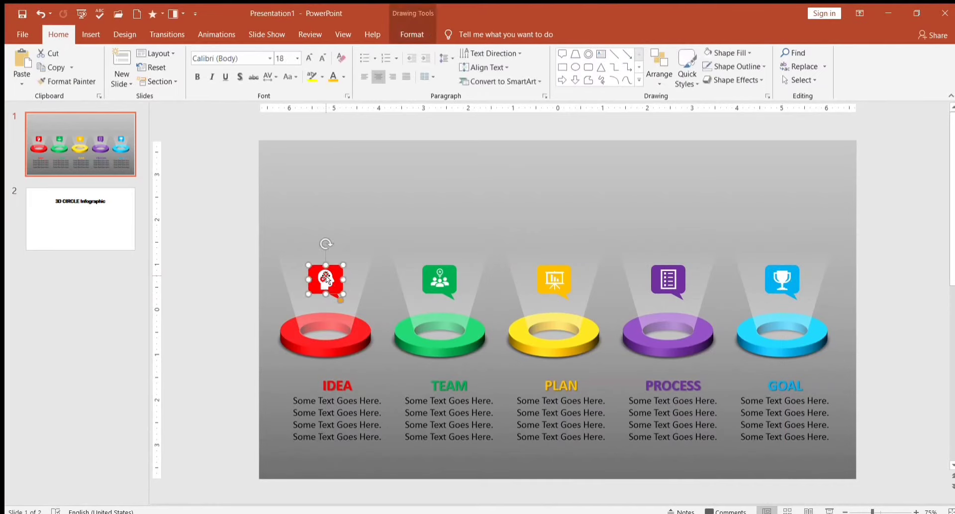
pyautogui.keyDown('shift'); pyautogui.click(324, 282); pyautogui.keyUp('shift')
pyautogui.keyDown('shift'); pyautogui.click(433, 284); pyautogui.keyUp('shift')
pyautogui.keyDown('shift'); pyautogui.click(440, 281); pyautogui.keyUp('shift')
pyautogui.keyDown('shift'); pyautogui.click(548, 294); pyautogui.keyUp('shift')
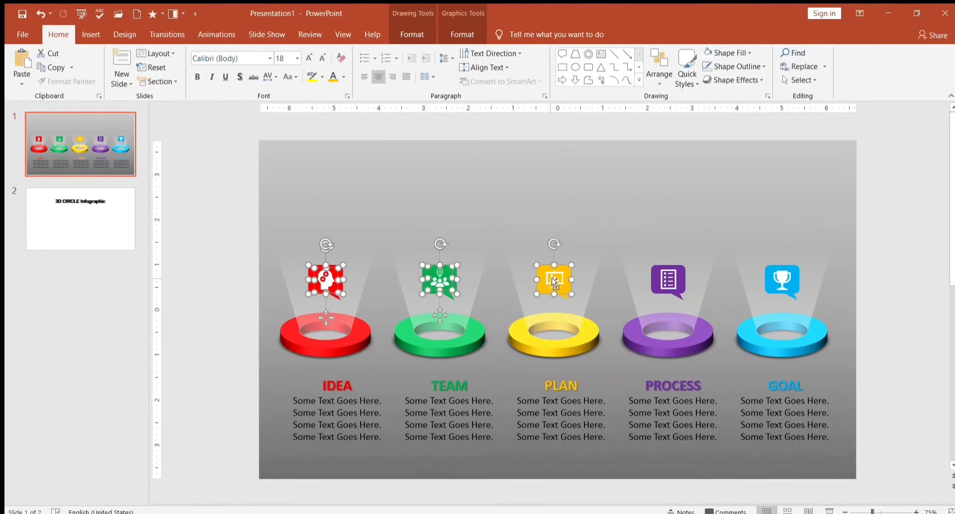
pyautogui.keyDown('shift'); pyautogui.click(555, 281); pyautogui.keyUp('shift')
pyautogui.keyDown('shift'); pyautogui.click(671, 285); pyautogui.keyUp('shift')
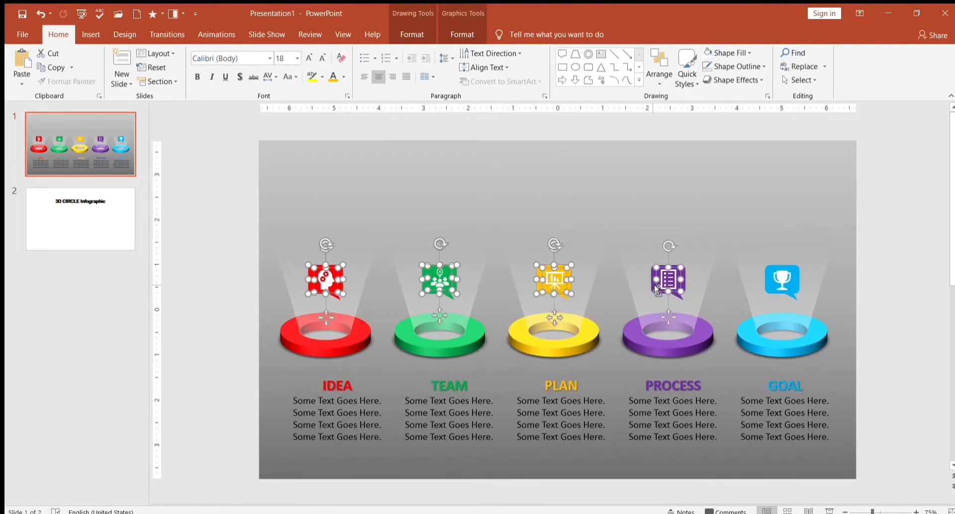
pyautogui.keyDown('shift'); pyautogui.click(656, 287); pyautogui.keyUp('shift')
pyautogui.keyDown('shift'); pyautogui.click(782, 284); pyautogui.keyUp('shift')
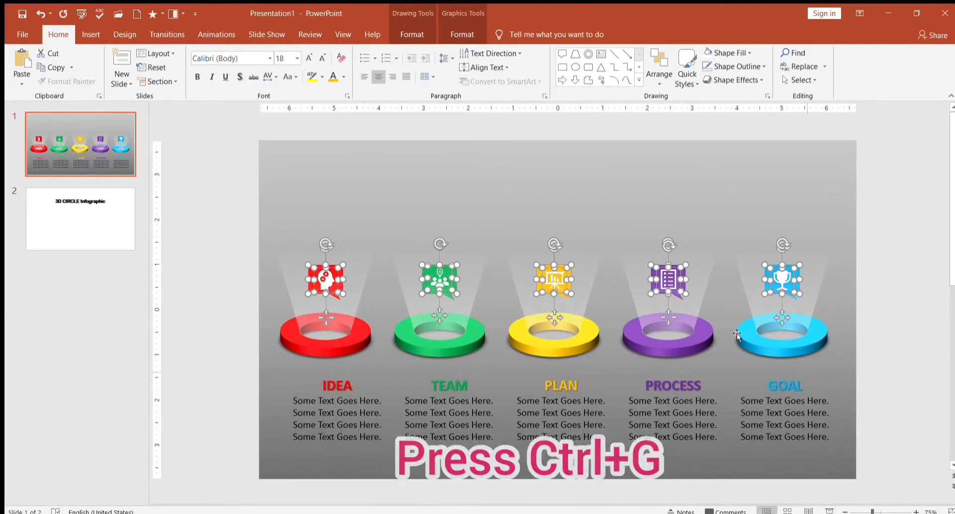
pyautogui.click(375, 180)
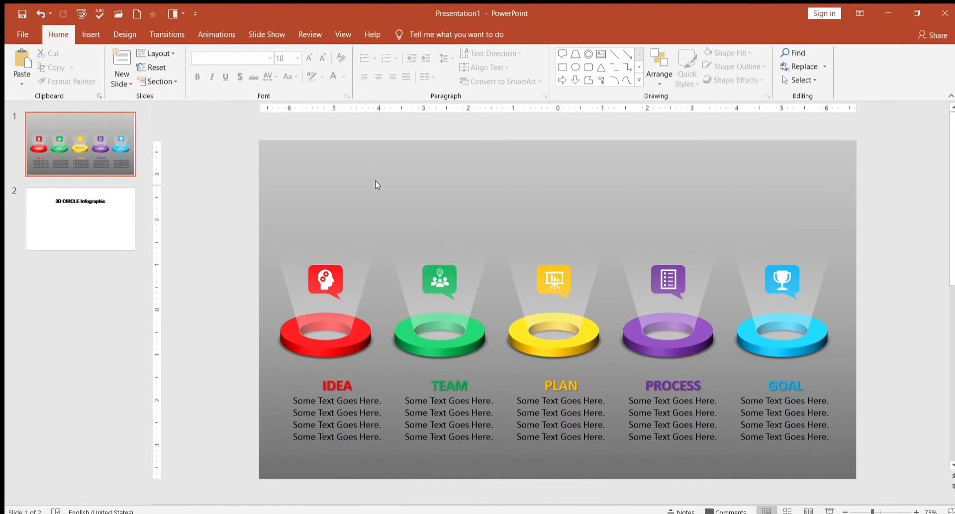
pyautogui.click(324, 291)
pyautogui.click(364, 225)
pyautogui.moveTo(296, 398); pyautogui.dragTo(426, 457)
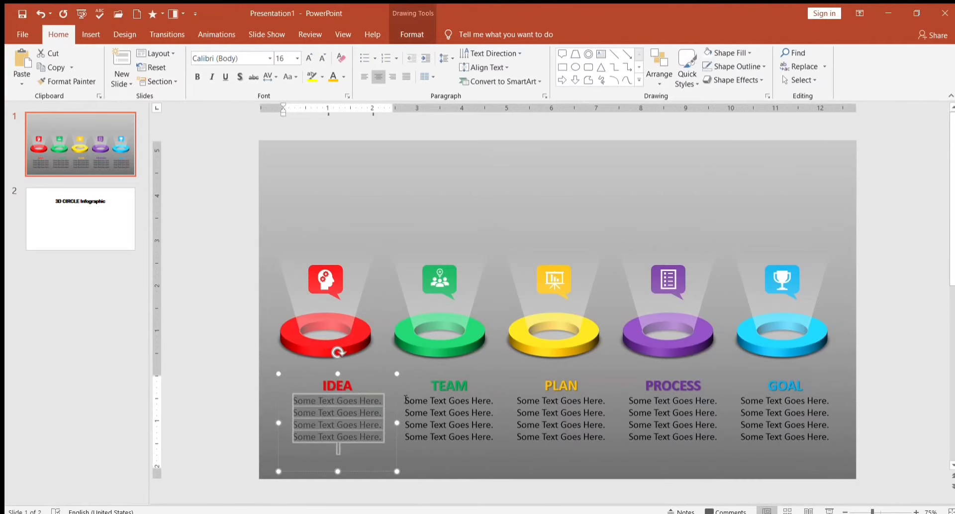
pyautogui.moveTo(406, 398); pyautogui.dragTo(527, 455)
pyautogui.moveTo(518, 399); pyautogui.dragTo(631, 450)
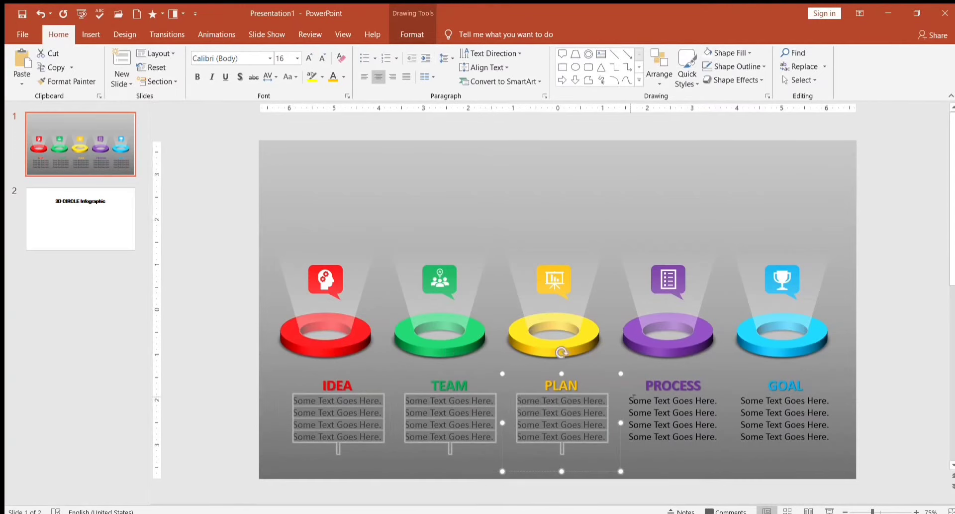
pyautogui.moveTo(633, 398)
pyautogui.mouseDown()
pyautogui.moveTo(773, 420)
pyautogui.moveTo(885, 464)
pyautogui.mouseUp()
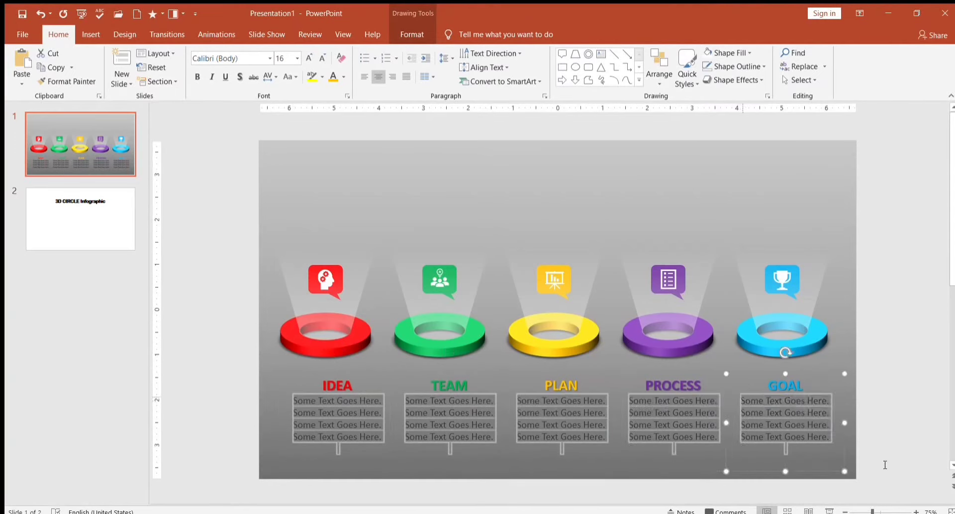
pyautogui.click(412, 34)
pyautogui.click(442, 52)
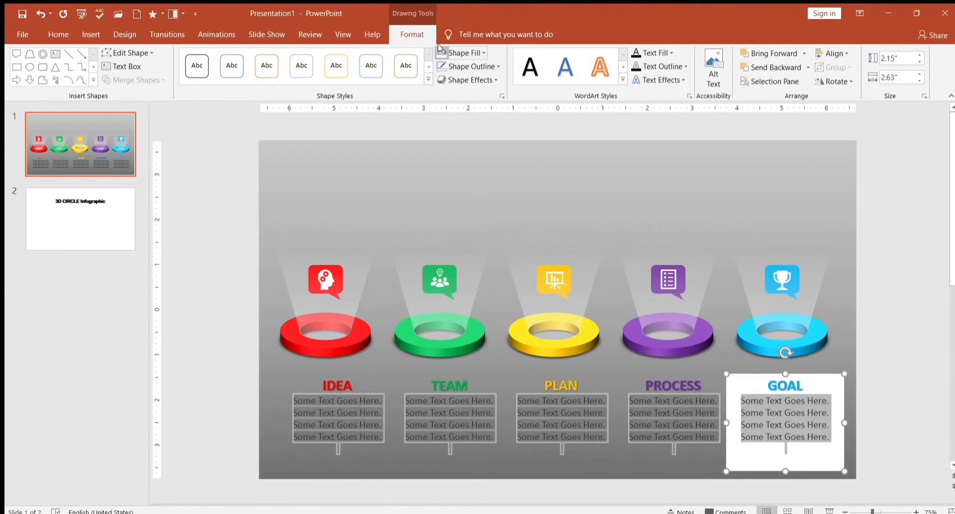
pyautogui.click(40, 14)
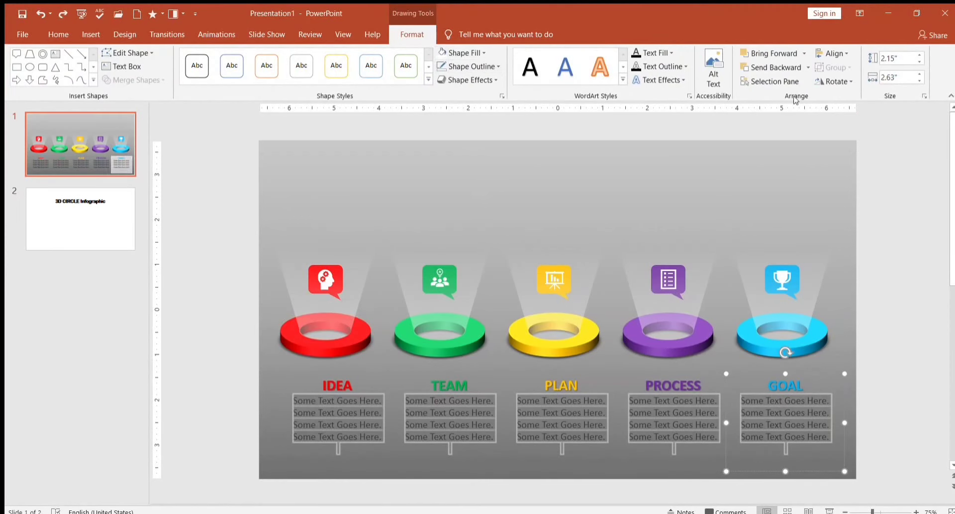
pyautogui.click(664, 55)
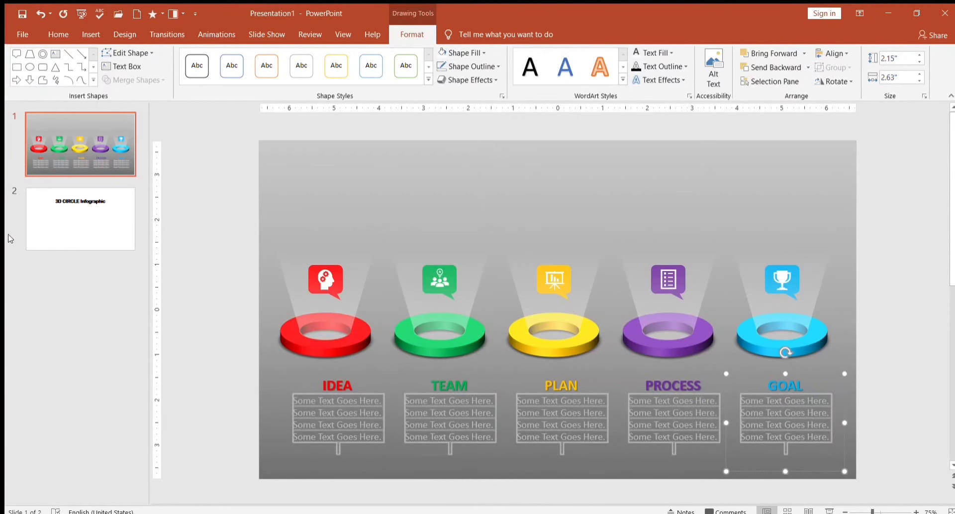
pyautogui.click(211, 369)
pyautogui.click(348, 403)
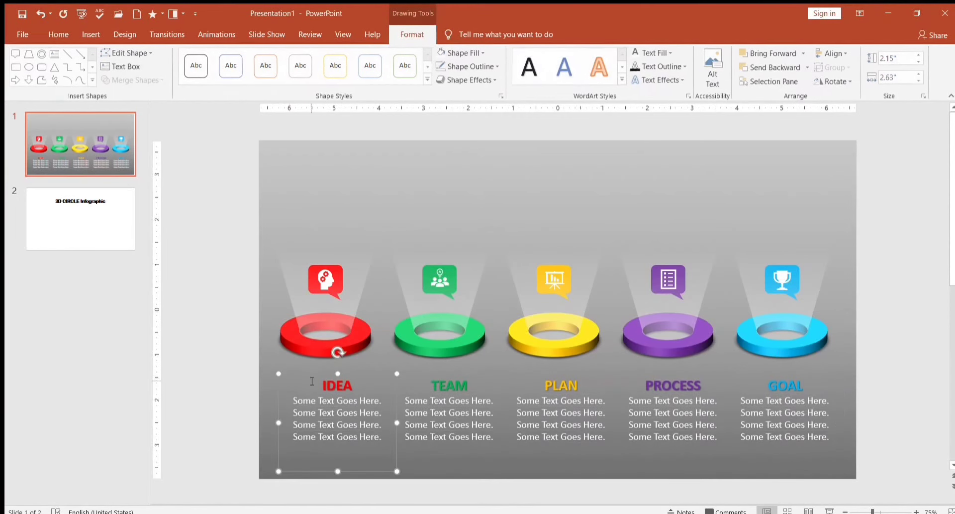
pyautogui.scroll(-1, 205, 326)
# Step: Nudge the IDEA, TEAM, PLAN, PROCESS and GOAL text columns so each is centred under its ring
pyautogui.scroll(1, 232, 276)
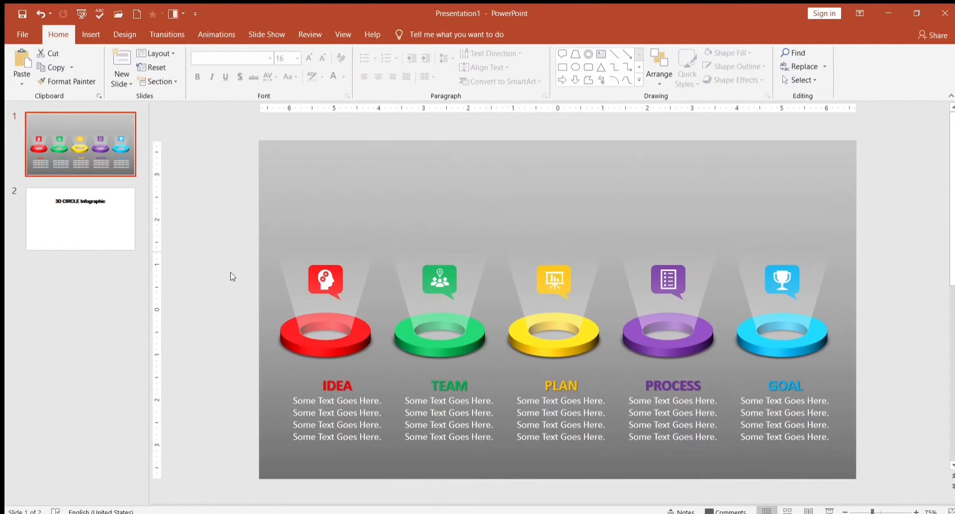
pyautogui.click(300, 372)
pyautogui.moveTo(299, 372); pyautogui.dragTo(285, 372)
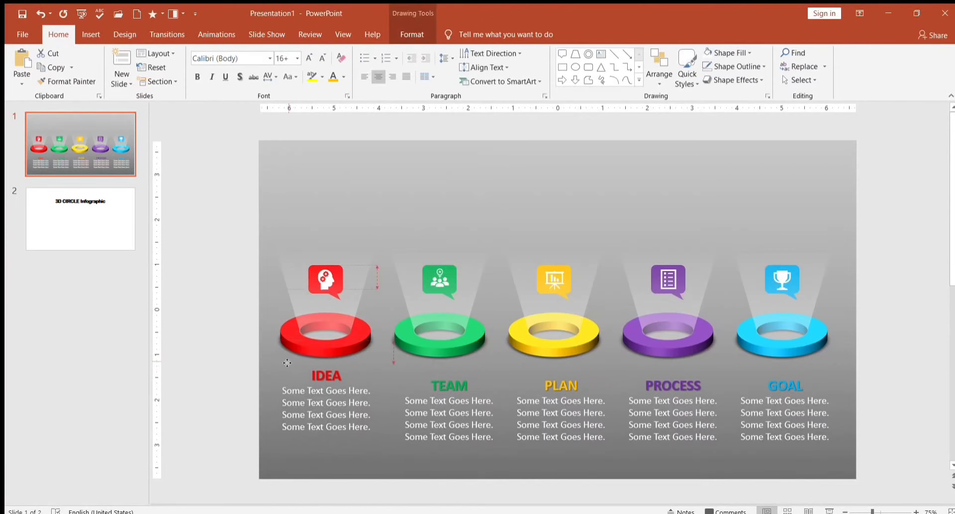
pyautogui.click(402, 376)
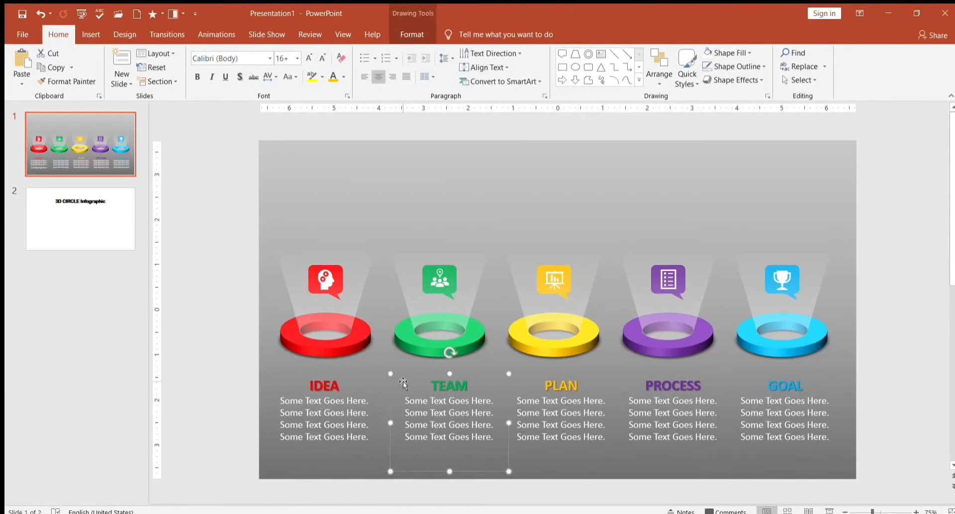
pyautogui.moveTo(402, 374); pyautogui.dragTo(398, 373)
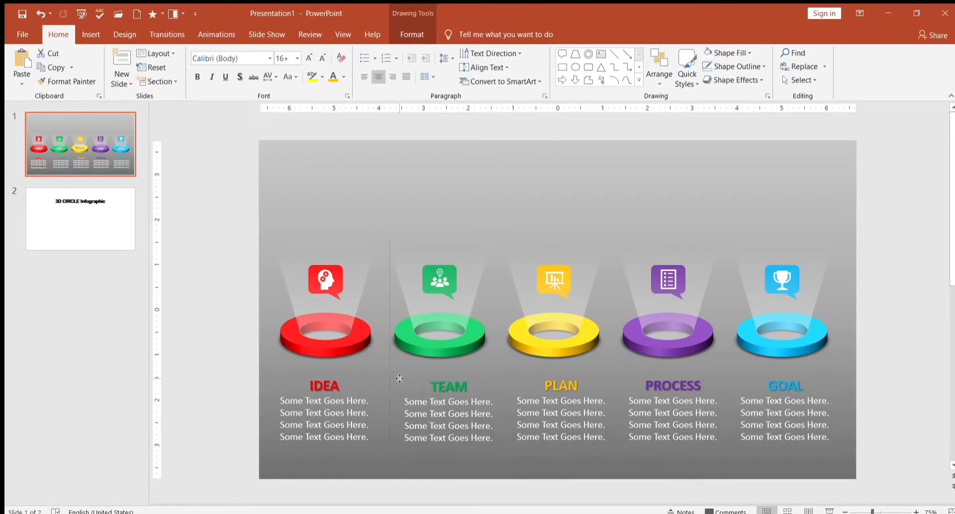
pyautogui.click(528, 383)
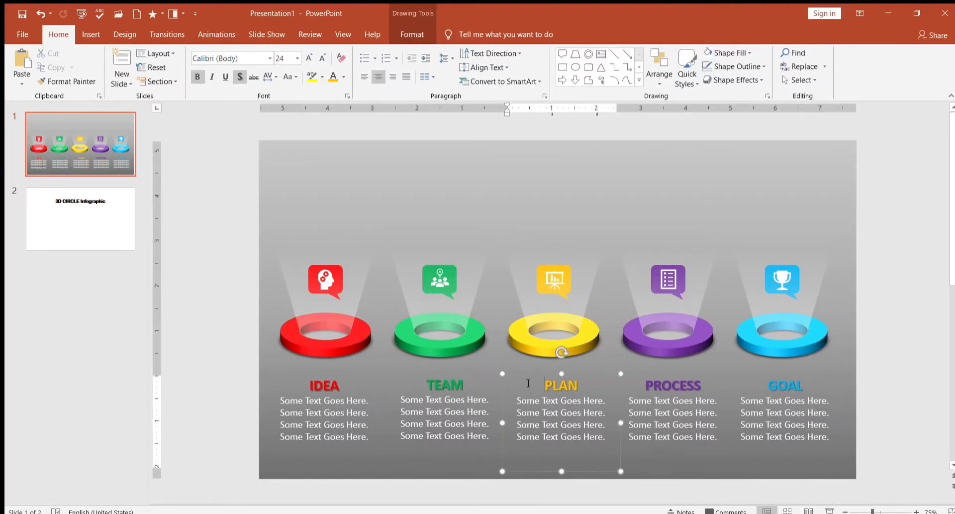
pyautogui.moveTo(529, 377); pyautogui.dragTo(528, 371)
pyautogui.moveTo(635, 377); pyautogui.dragTo(634, 373)
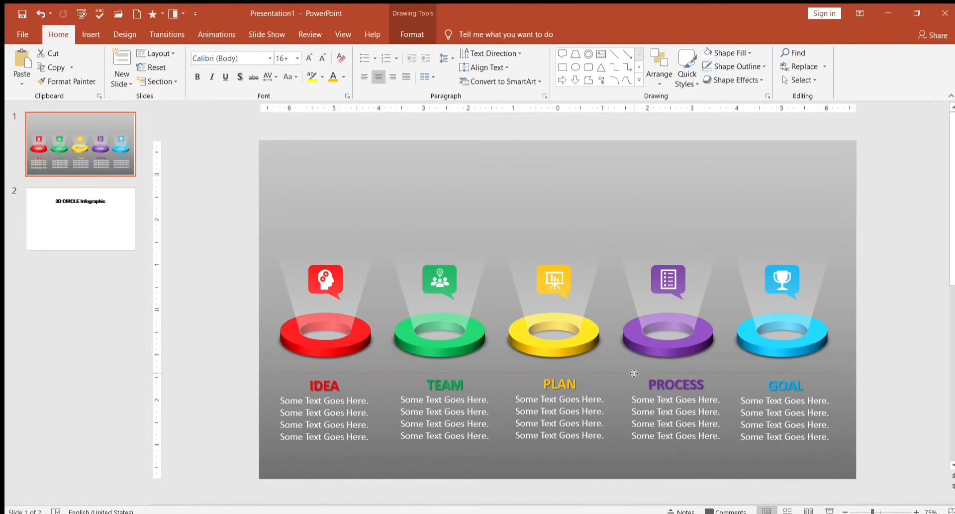
pyautogui.moveTo(757, 377); pyautogui.dragTo(768, 373)
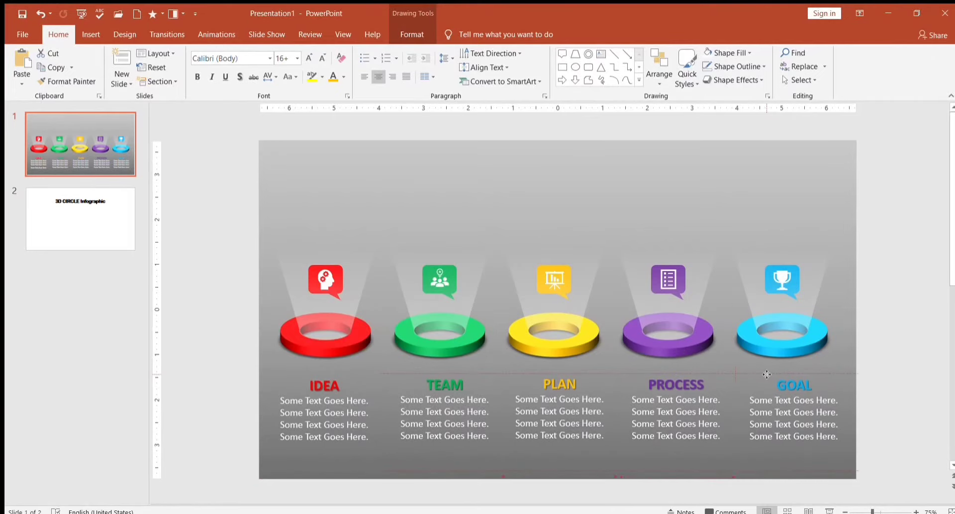
pyautogui.click(206, 314)
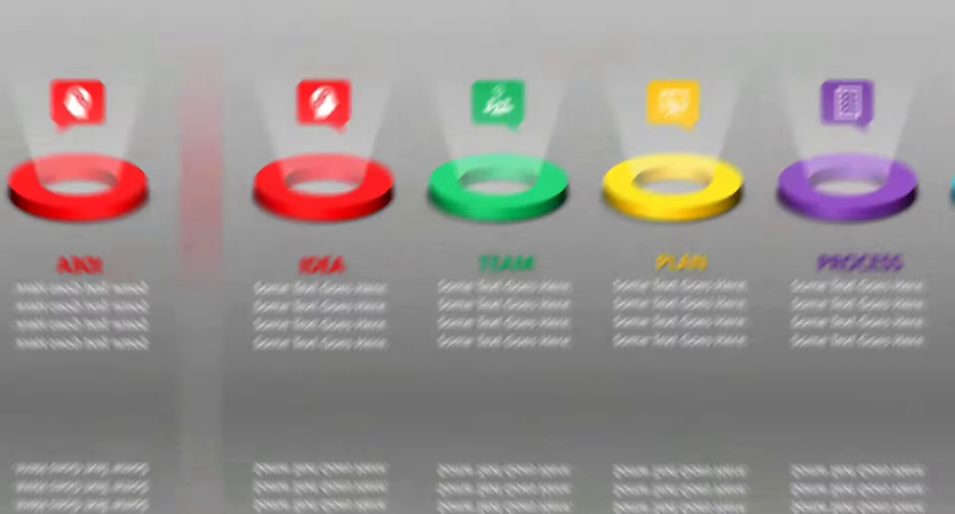